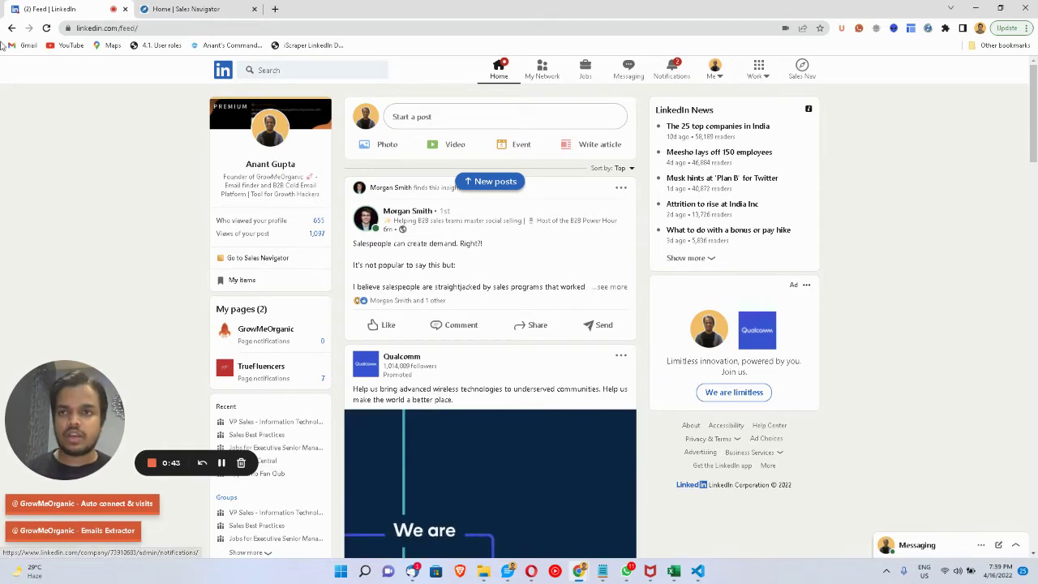
Step: Switch from the LinkedIn feed to the Sales Navigator home page tab
{"action": "left_click", "coordinate": [197, 8]}
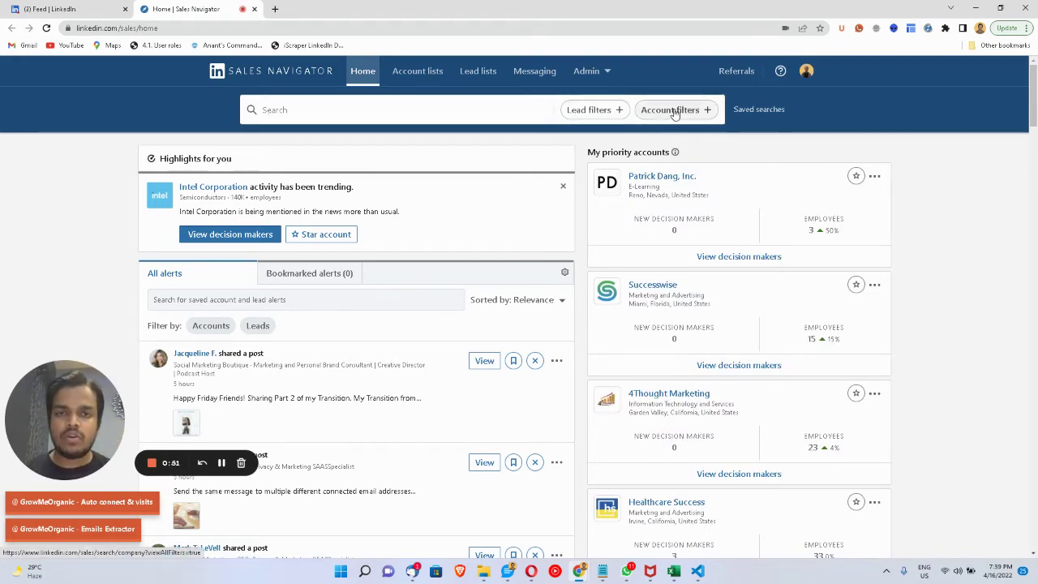
Step: Filter the account search to annual revenue between $5 million and $10 million (USD)
{"action": "left_click", "coordinate": [674, 111]}
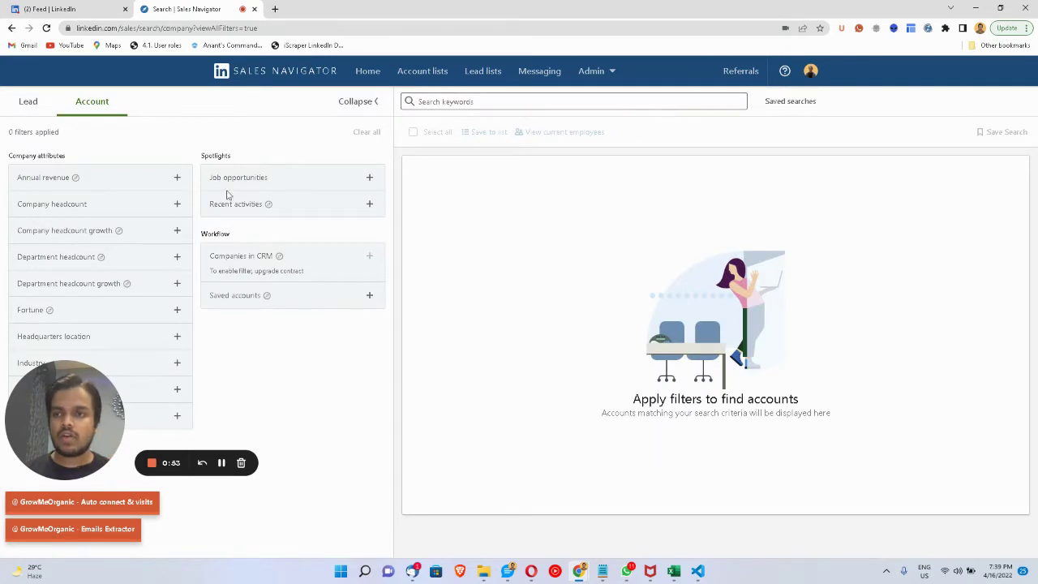
{"action": "left_click", "coordinate": [139, 181]}
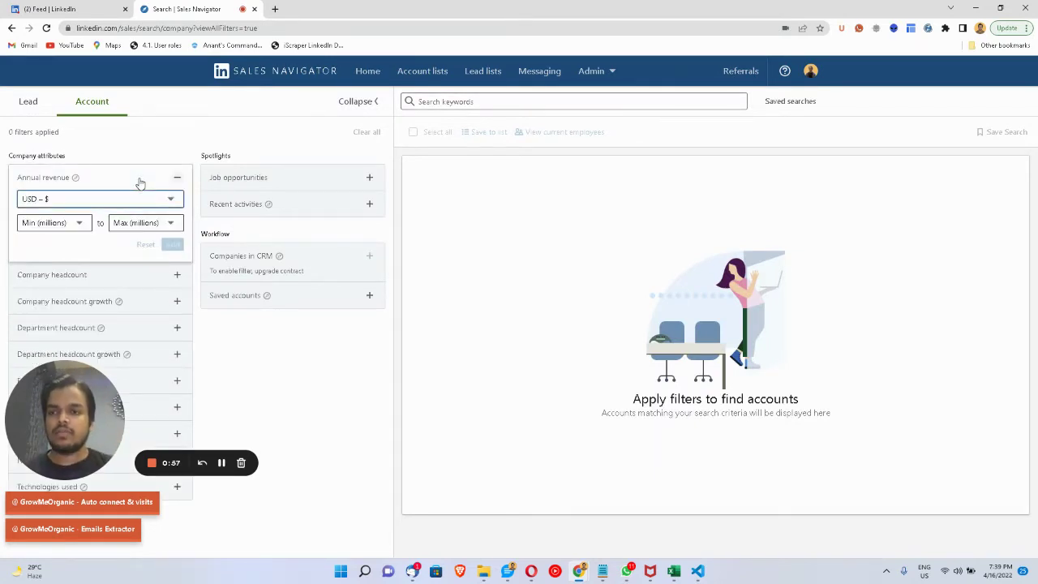
{"action": "left_click", "coordinate": [77, 221]}
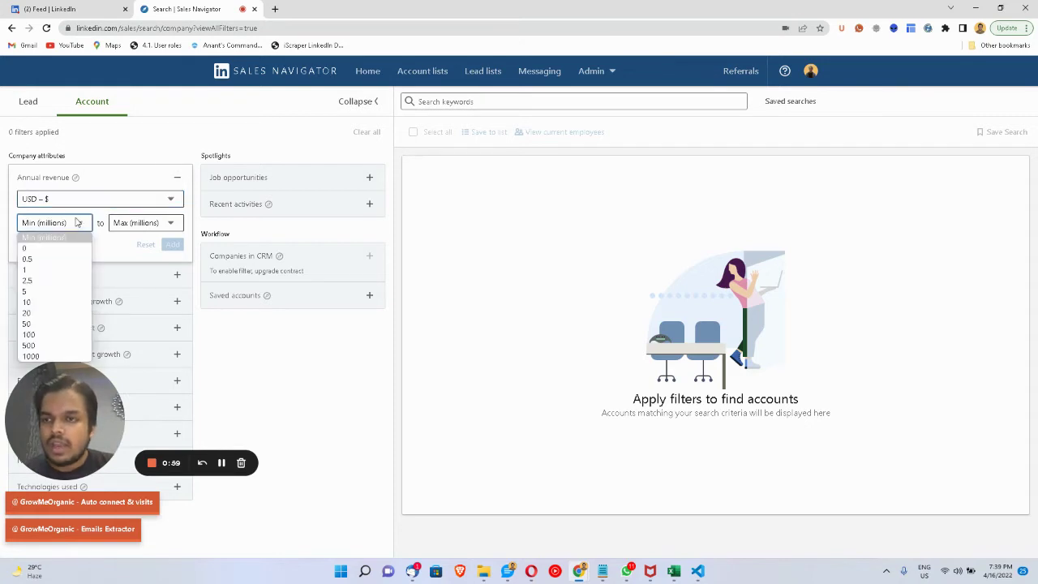
{"action": "left_click", "coordinate": [61, 291]}
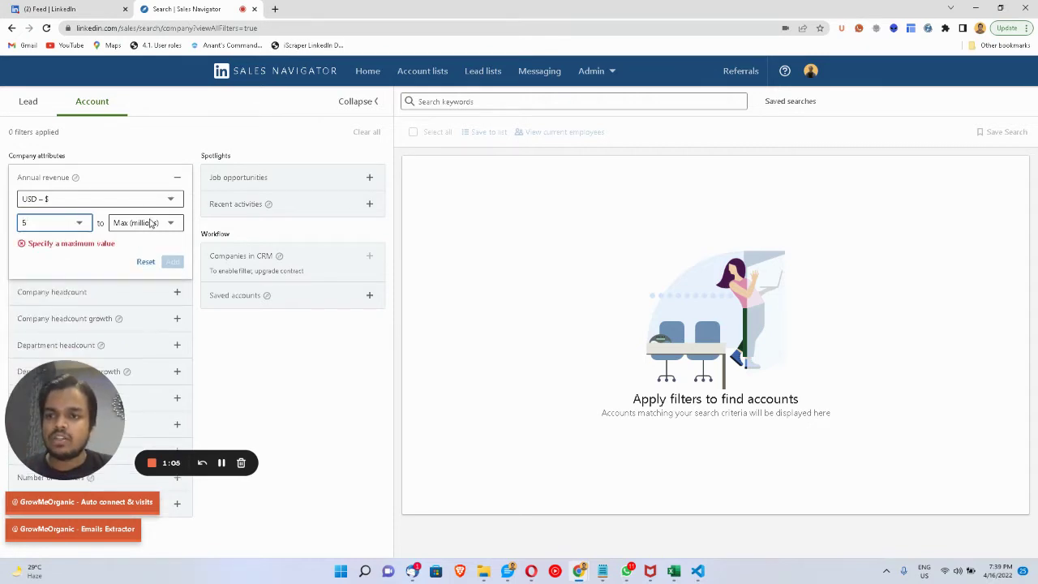
{"action": "left_click", "coordinate": [150, 224]}
{"action": "left_click", "coordinate": [150, 247]}
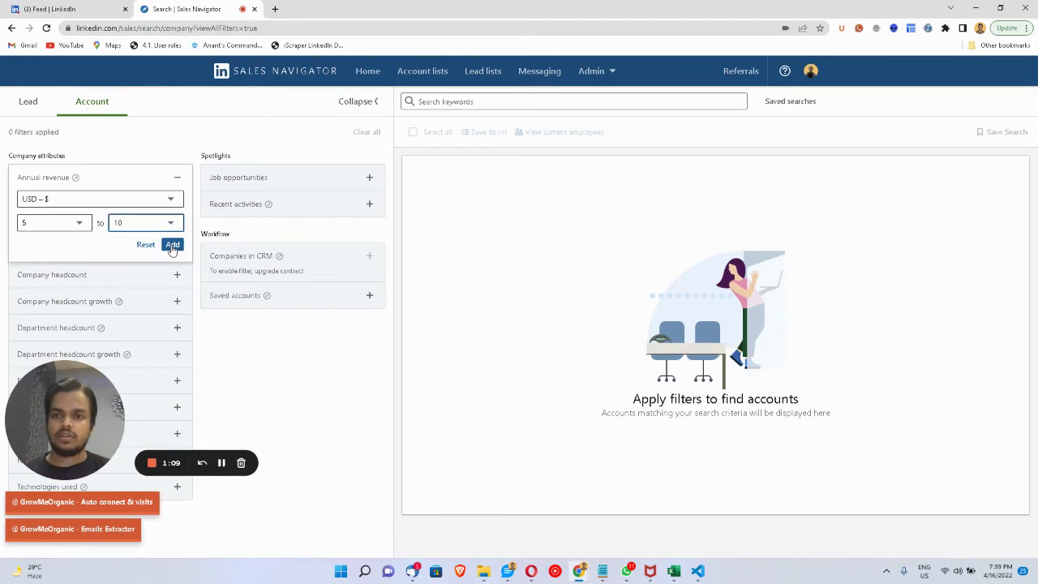
{"action": "left_click", "coordinate": [172, 246]}
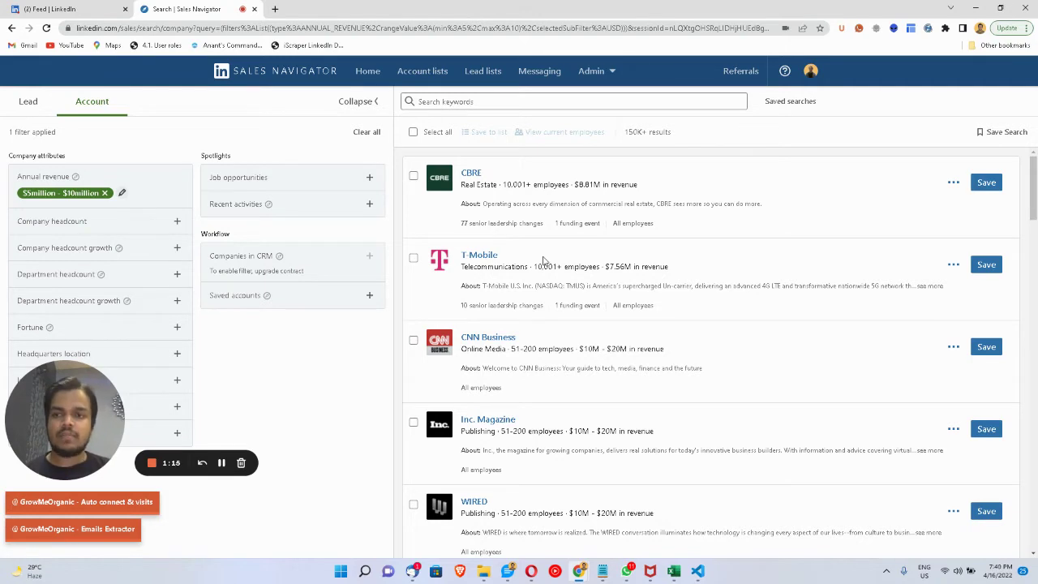
{"action": "left_click", "coordinate": [28, 101]}
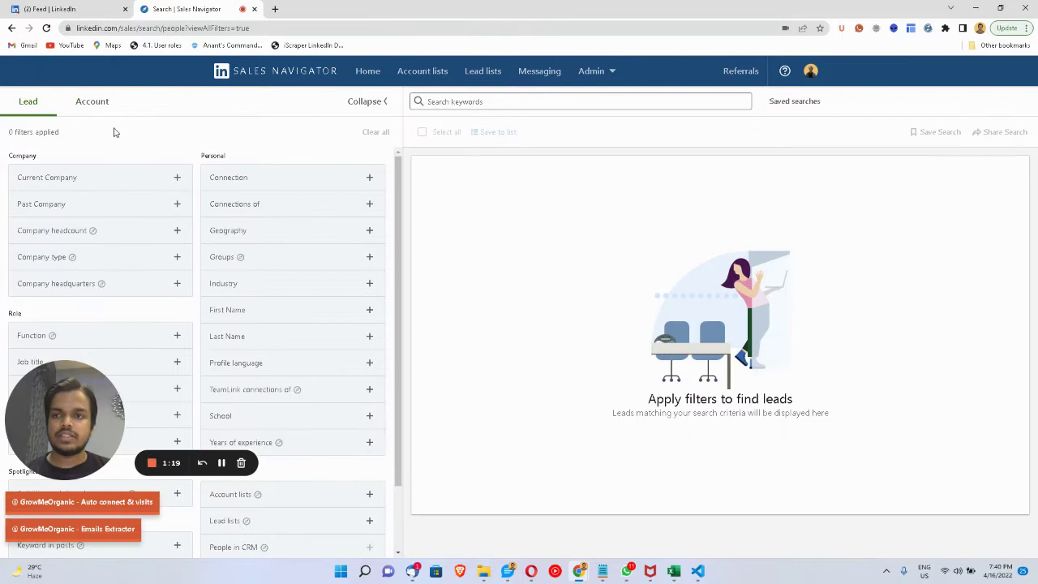
{"action": "left_click", "coordinate": [87, 102]}
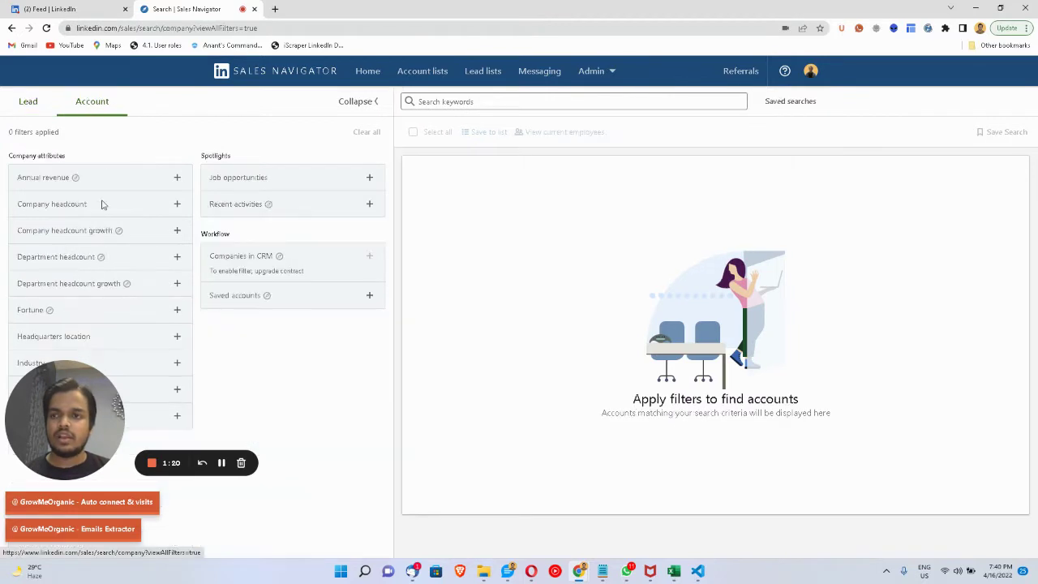
{"action": "left_click", "coordinate": [69, 176]}
{"action": "left_click", "coordinate": [79, 224]}
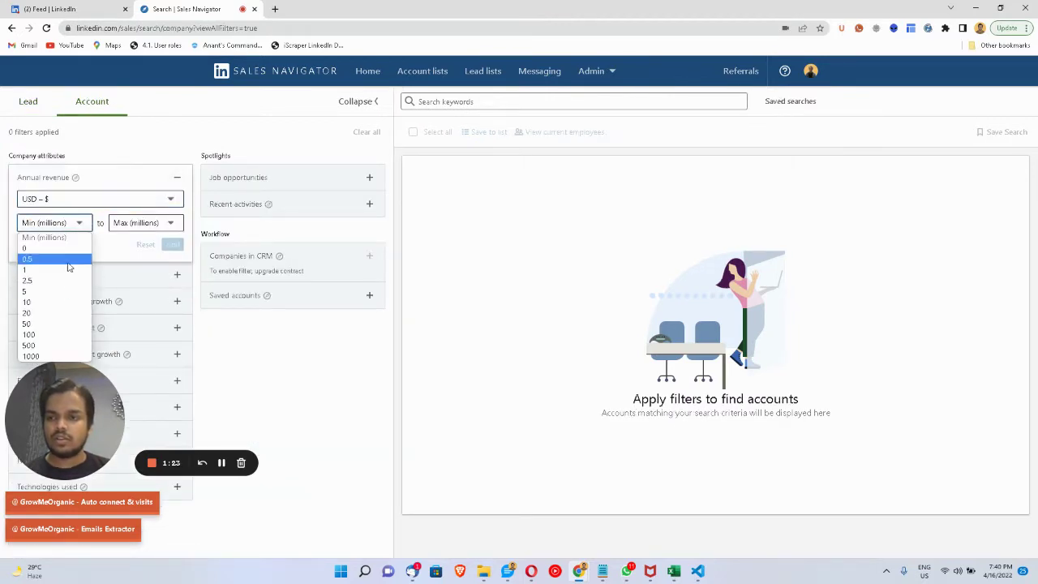
{"action": "left_click", "coordinate": [53, 292]}
{"action": "left_click", "coordinate": [131, 227]}
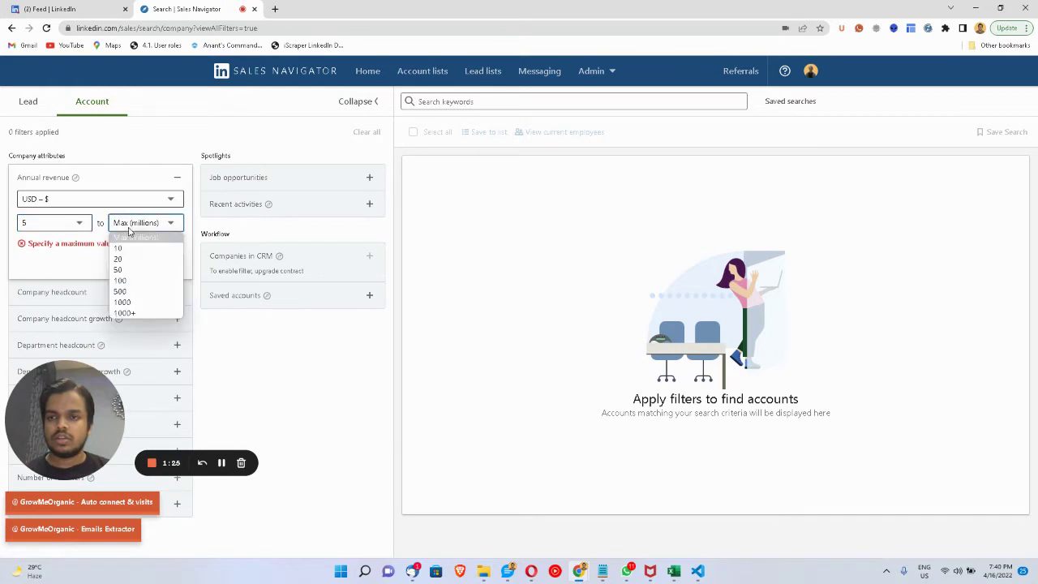
{"action": "left_click", "coordinate": [144, 258]}
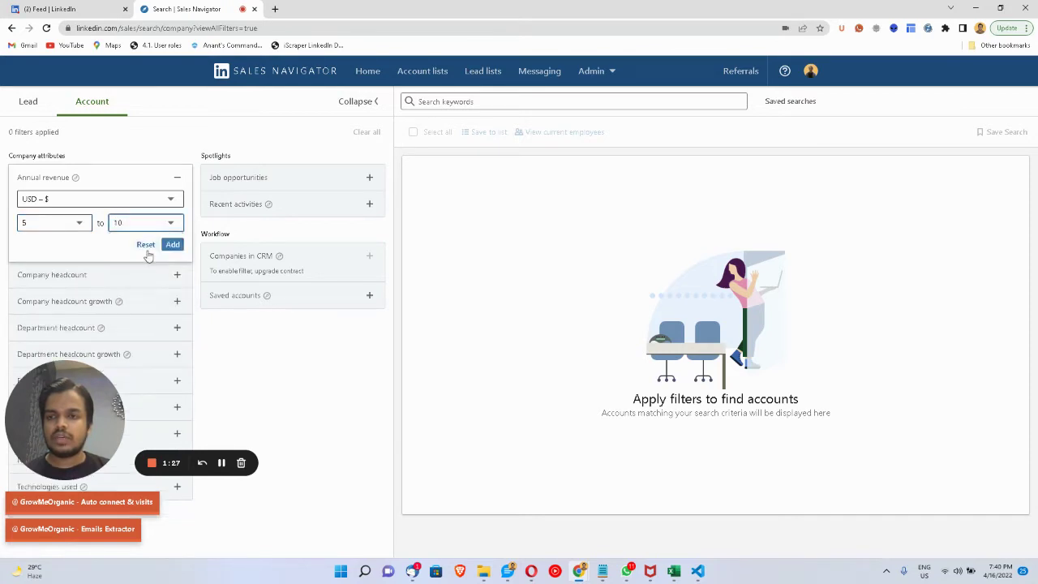
{"action": "left_click", "coordinate": [146, 244]}
{"action": "left_click", "coordinate": [73, 230]}
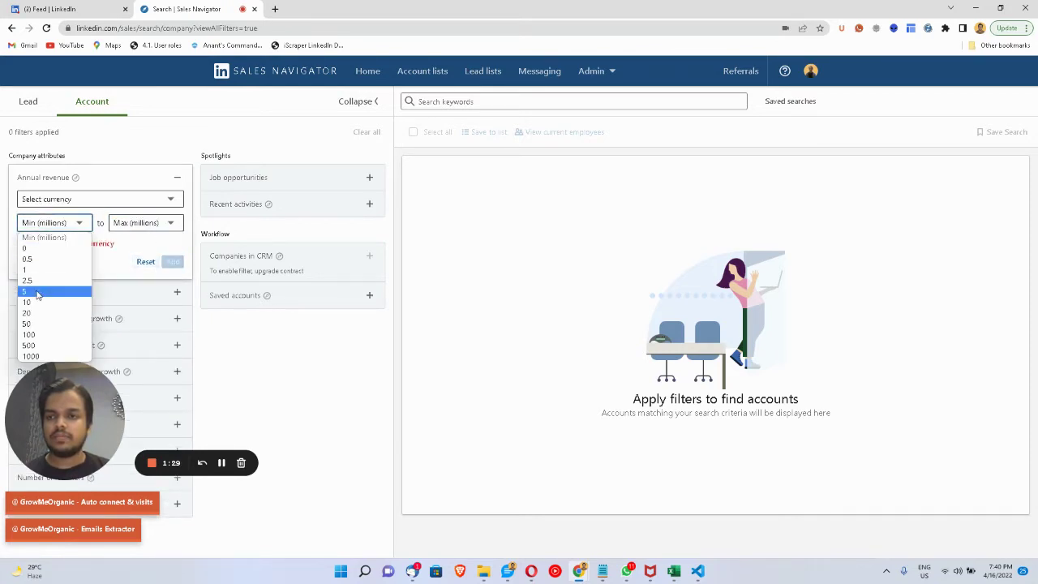
{"action": "left_click", "coordinate": [37, 293]}
{"action": "left_click", "coordinate": [147, 228]}
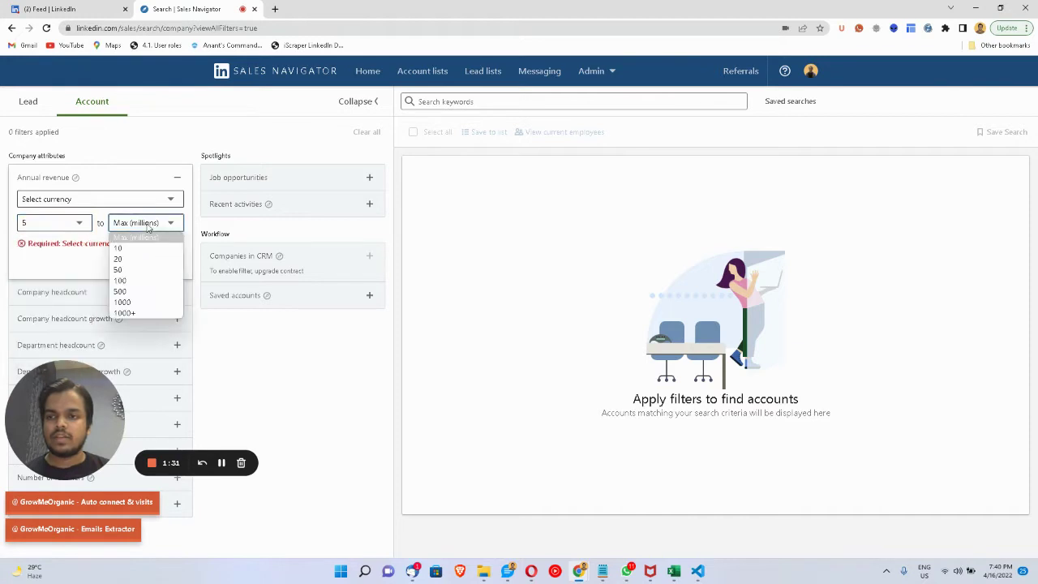
{"action": "left_click", "coordinate": [136, 240]}
{"action": "left_click", "coordinate": [144, 199]}
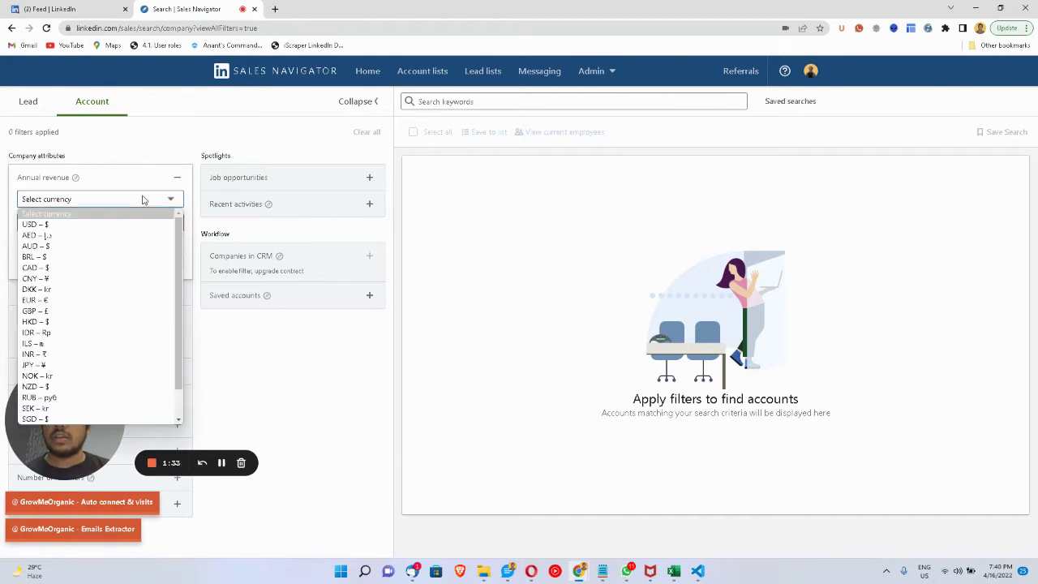
{"action": "left_click", "coordinate": [102, 227]}
{"action": "left_click", "coordinate": [171, 246]}
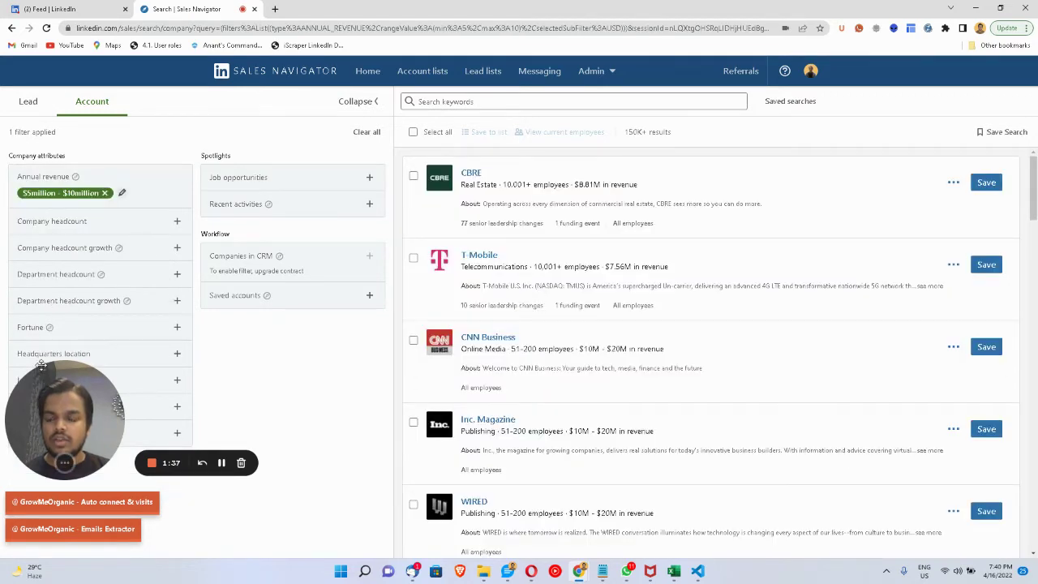
Step: Include the Information Technology and Services industry in the account filters, leaving 6K+ companies
{"action": "left_click_drag", "start_coordinate": [40, 367], "coordinate": [213, 435]}
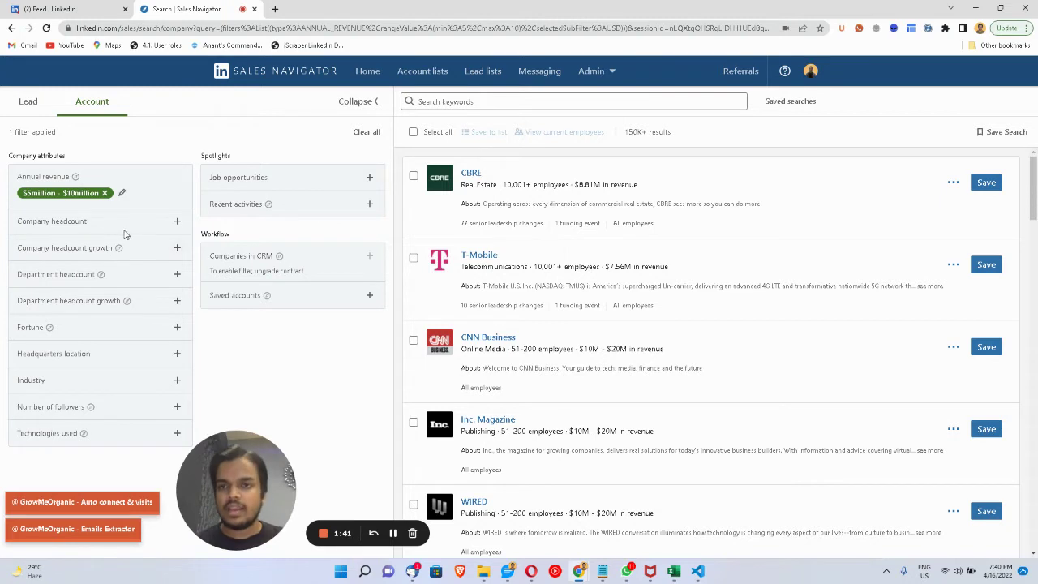
{"action": "left_click", "coordinate": [108, 382]}
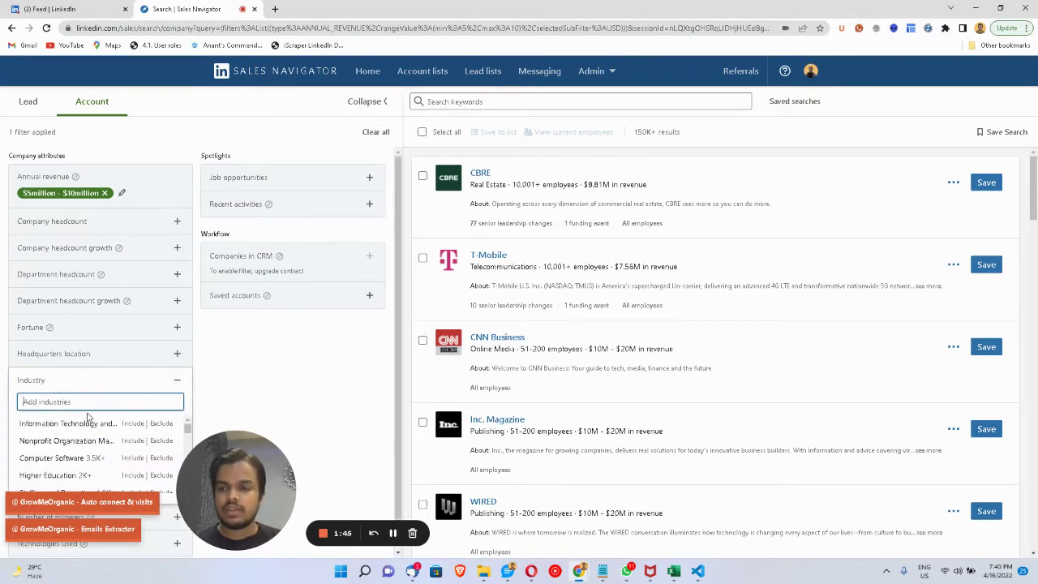
{"action": "left_click", "coordinate": [81, 430]}
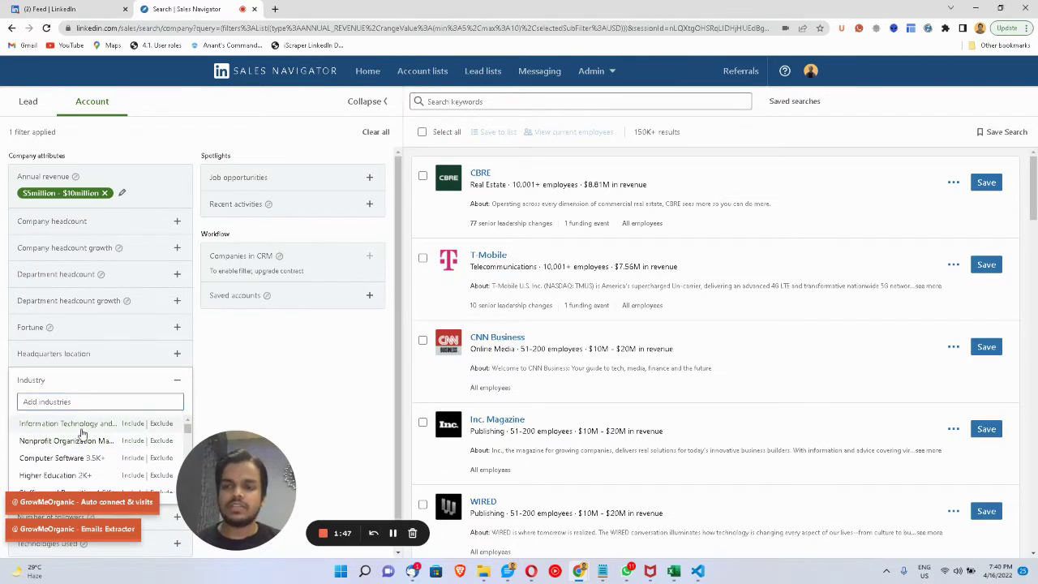
{"action": "left_click", "coordinate": [262, 370]}
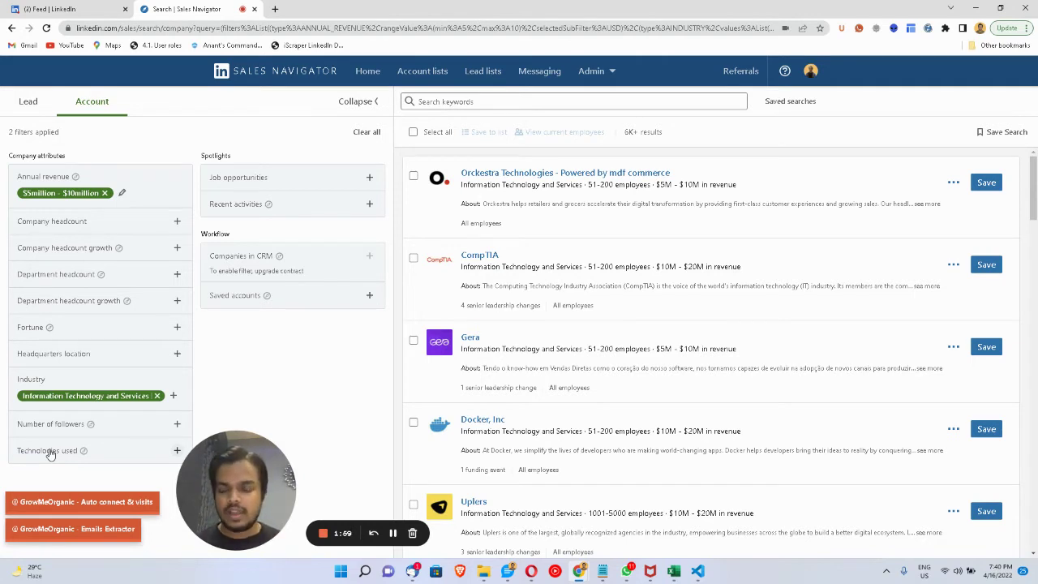
Step: Add MailChimp as a Technologies used filter, narrowing accounts to 38 companies
{"action": "left_click", "coordinate": [49, 455]}
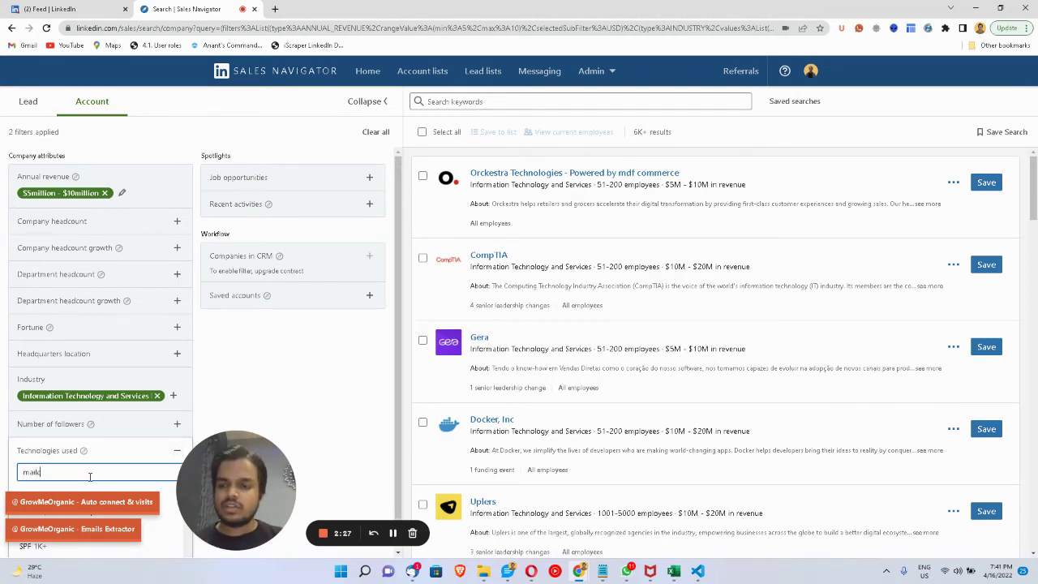
{"action": "type", "text": "h"}
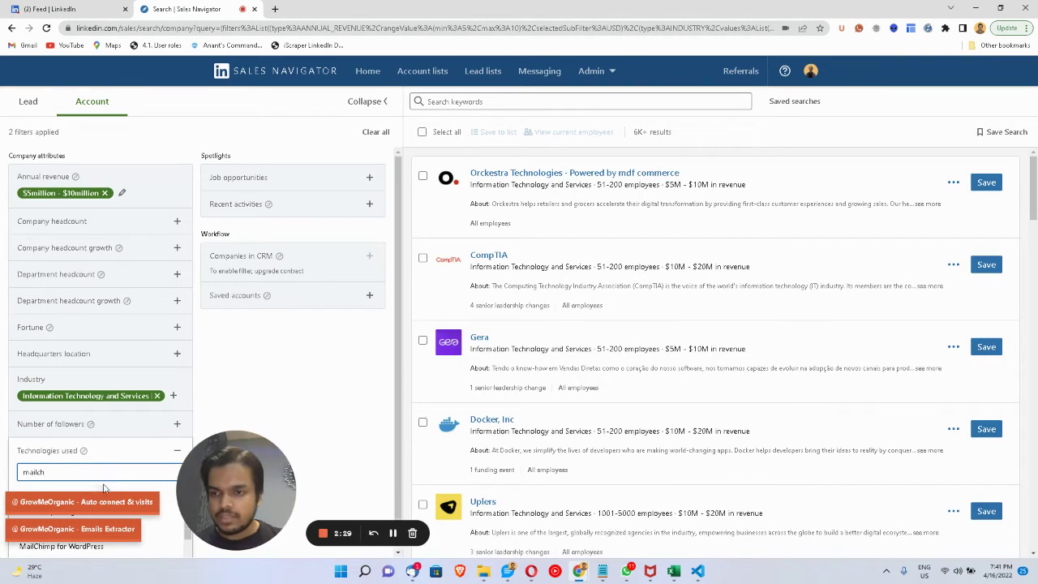
{"action": "scroll", "coordinate": [112, 455], "scroll_direction": "down", "scroll_amount": 1}
{"action": "left_click", "coordinate": [37, 469]}
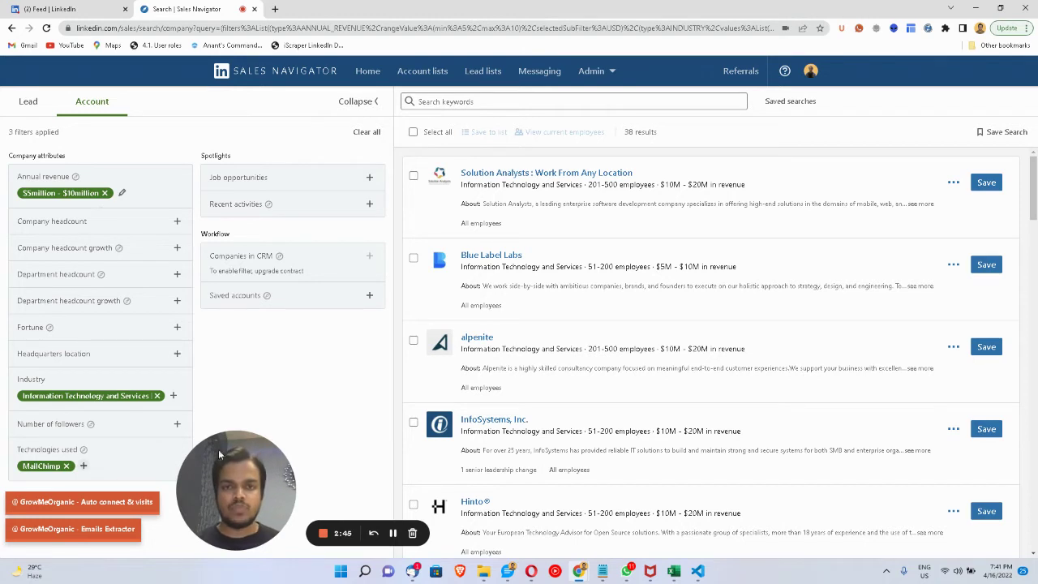
{"action": "left_click", "coordinate": [413, 132]}
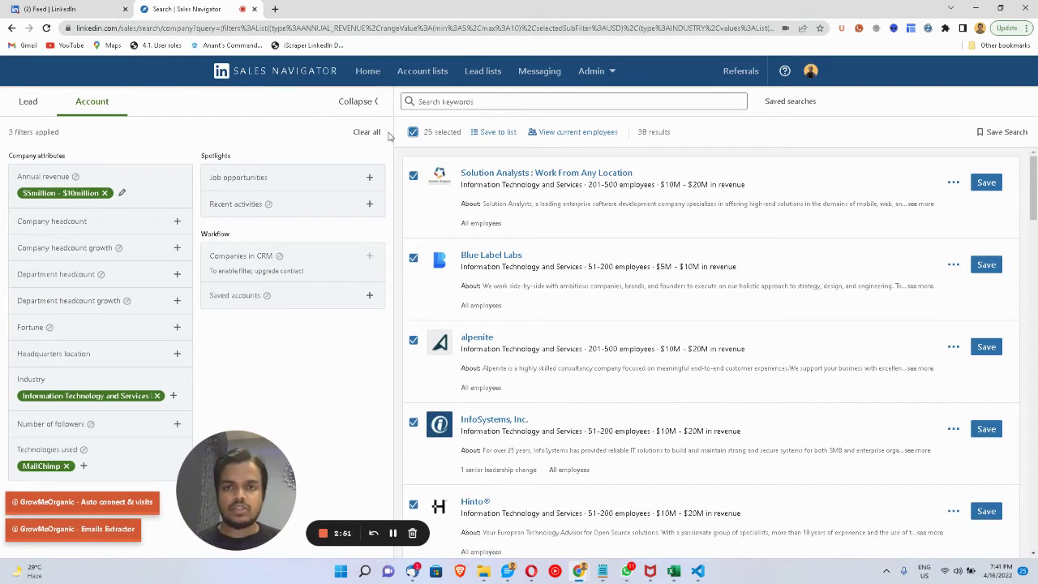
{"action": "left_click", "coordinate": [570, 133]}
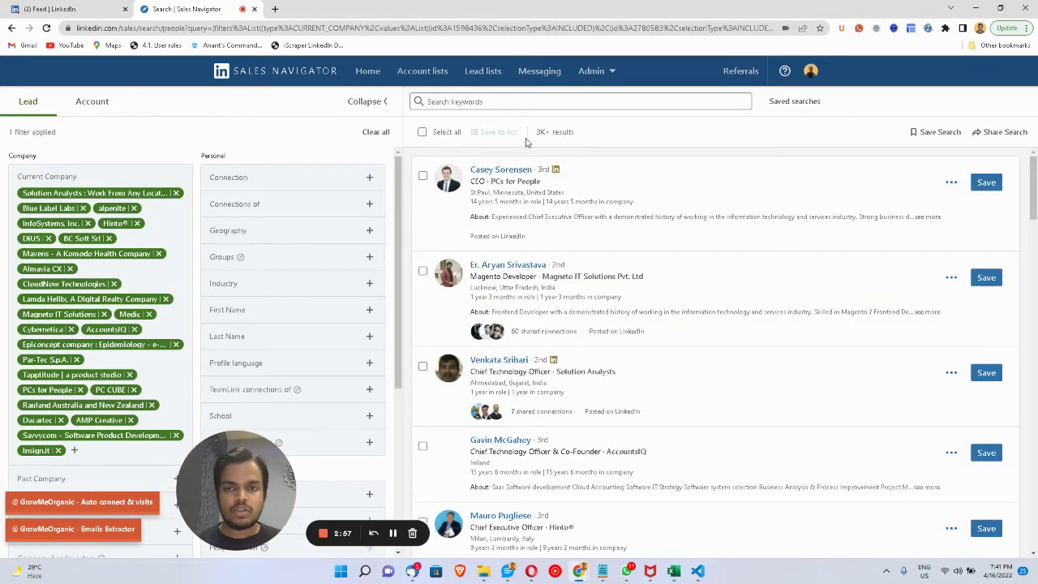
{"action": "scroll", "coordinate": [179, 392], "scroll_direction": "down", "scroll_amount": 1}
{"action": "scroll", "coordinate": [179, 392], "scroll_direction": "down", "scroll_amount": 2}
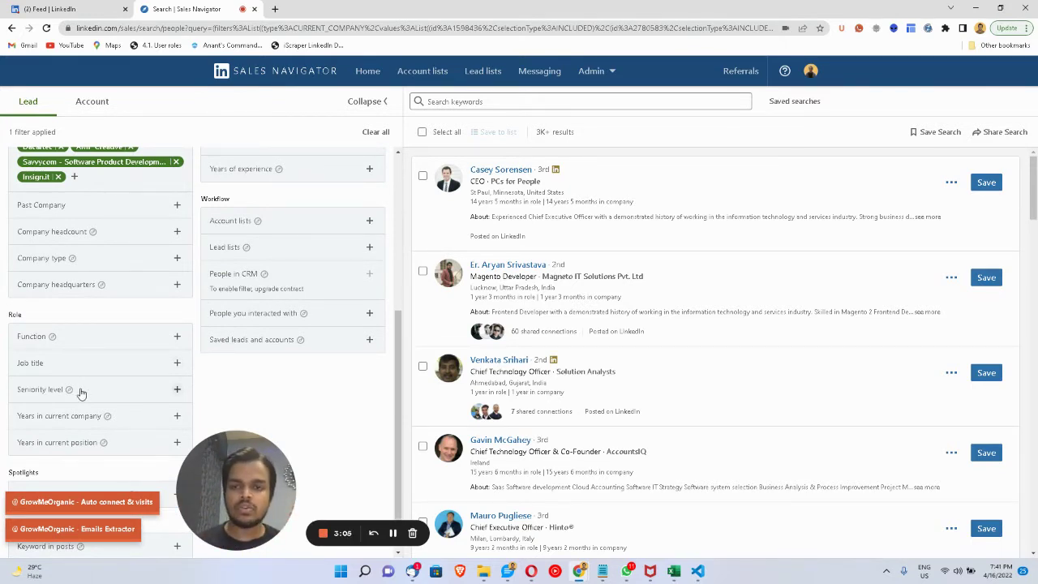
Step: Set lead seniority to Director, CXO, Owner and VP, dropping Senior, for 358 results
{"action": "left_click", "coordinate": [81, 393]}
{"action": "scroll", "coordinate": [81, 394], "scroll_direction": "down", "scroll_amount": 1}
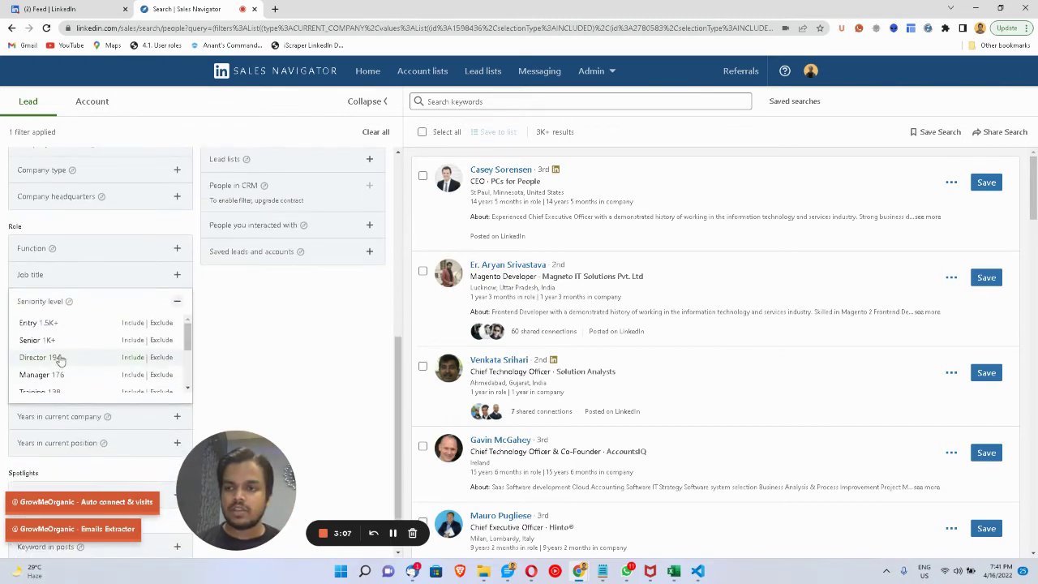
{"action": "left_click", "coordinate": [60, 343]}
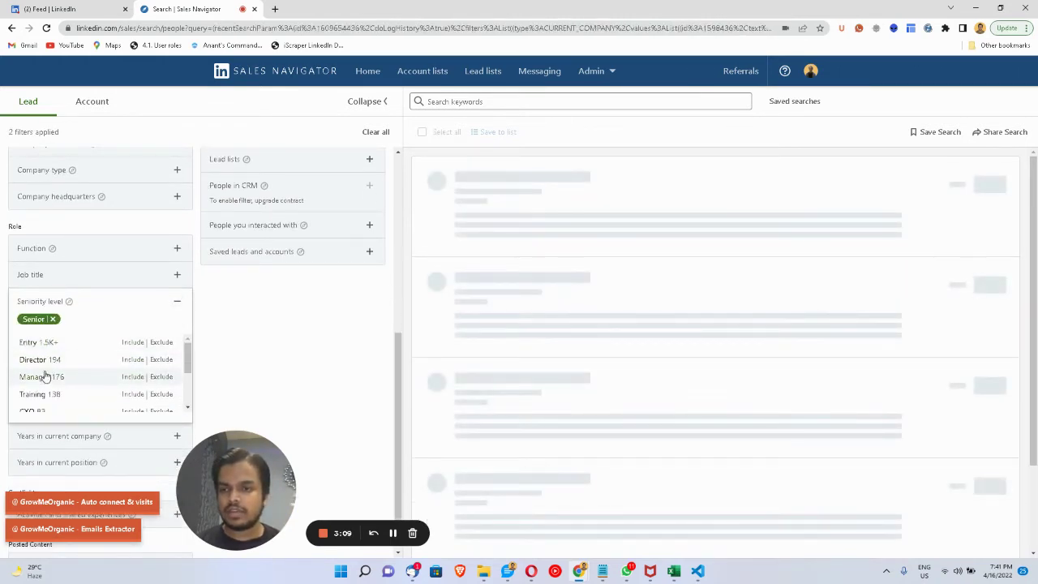
{"action": "left_click", "coordinate": [57, 358]}
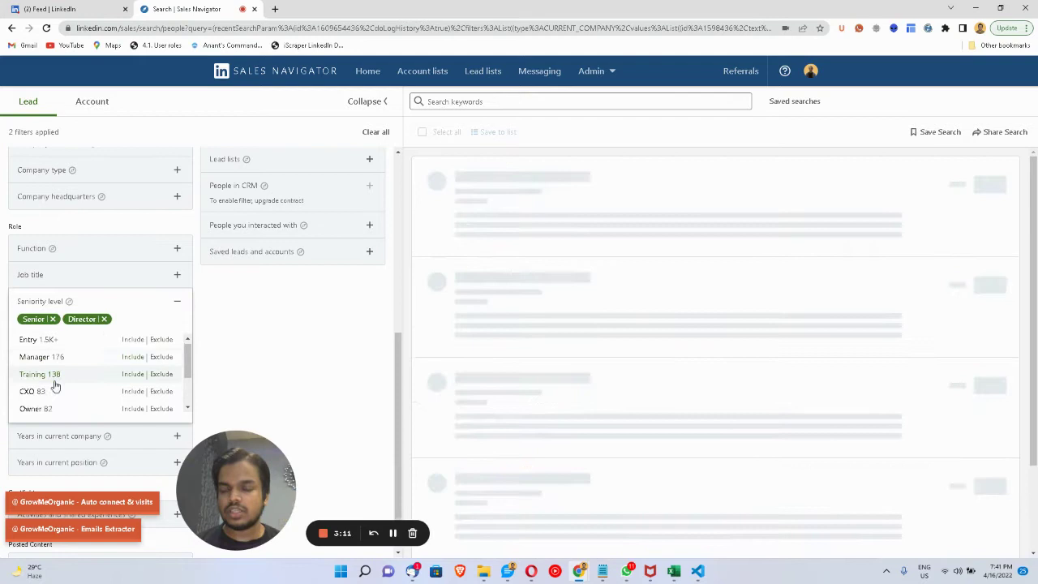
{"action": "left_click", "coordinate": [49, 393]}
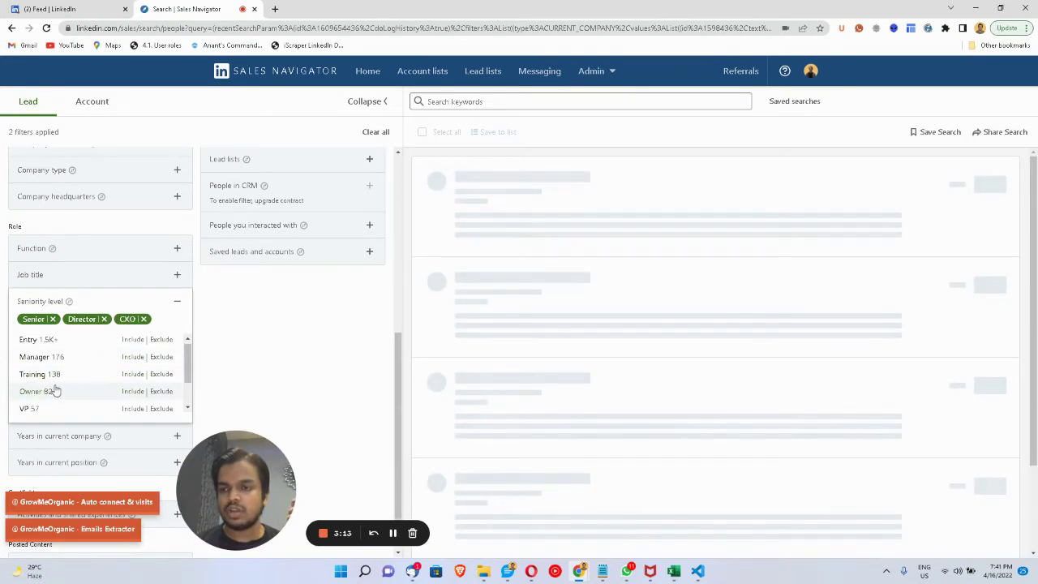
{"action": "left_click", "coordinate": [52, 391]}
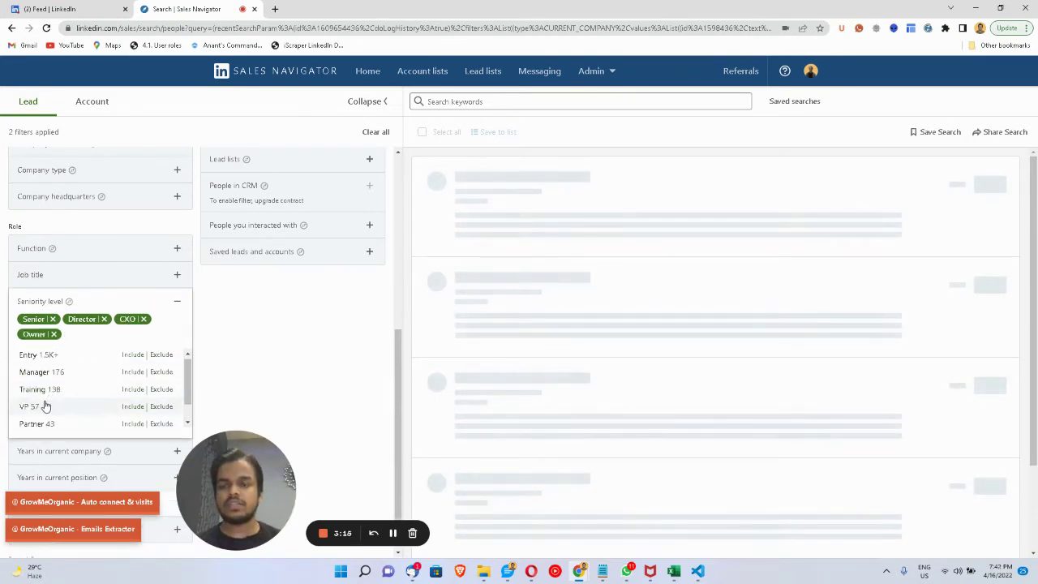
{"action": "left_click", "coordinate": [43, 405]}
{"action": "left_click", "coordinate": [290, 318]}
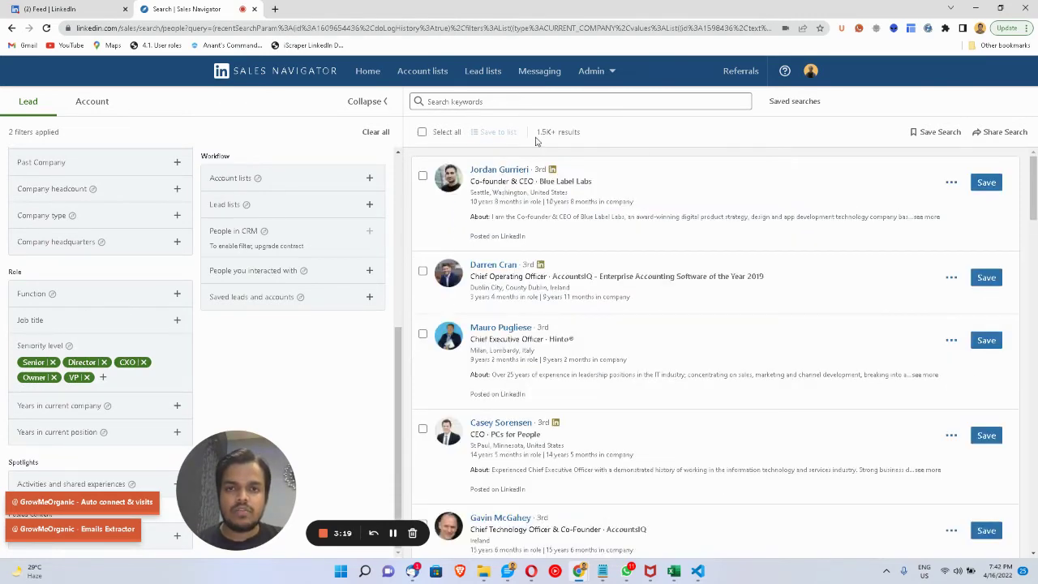
{"action": "scroll", "coordinate": [504, 294], "scroll_direction": "down", "scroll_amount": 1}
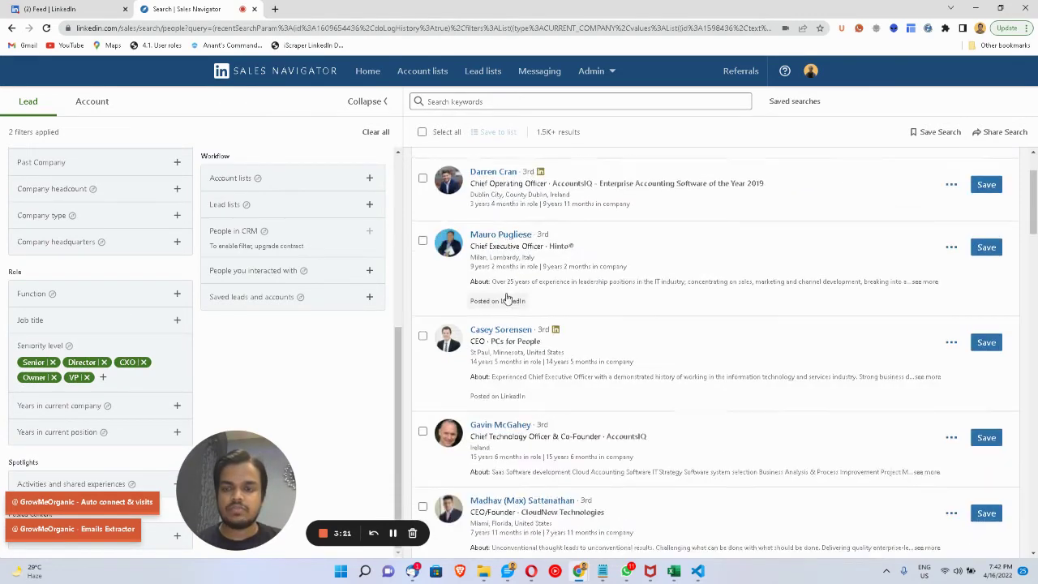
{"action": "scroll", "coordinate": [504, 299], "scroll_direction": "up", "scroll_amount": 1}
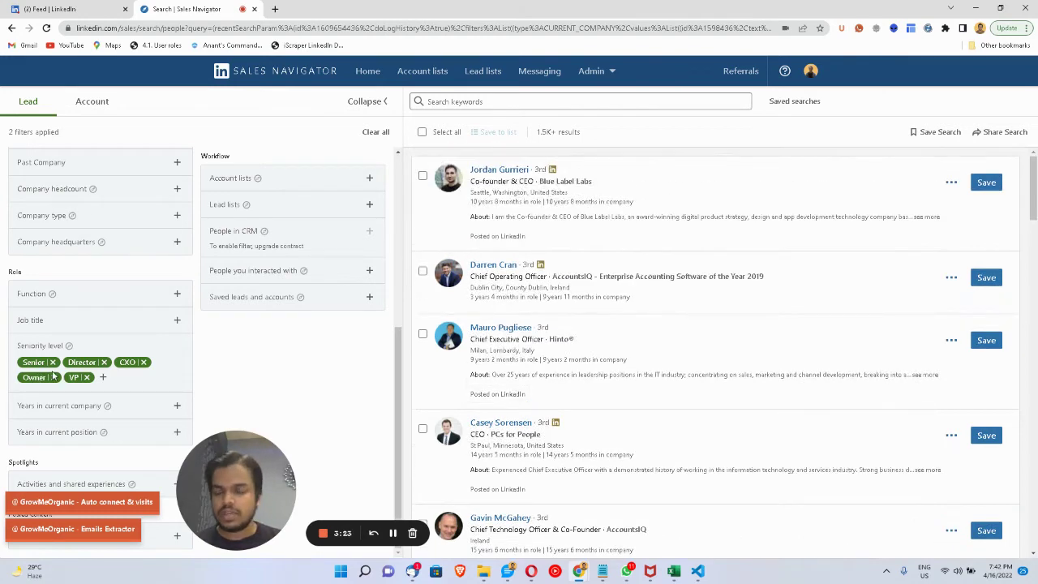
{"action": "left_click", "coordinate": [52, 361]}
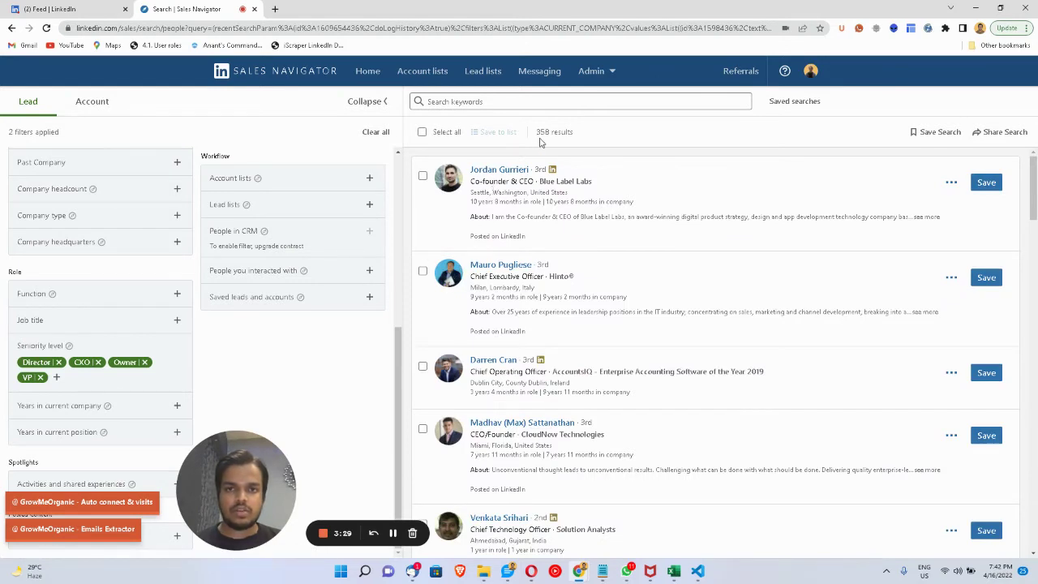
{"action": "left_click_drag", "start_coordinate": [537, 134], "coordinate": [557, 135]}
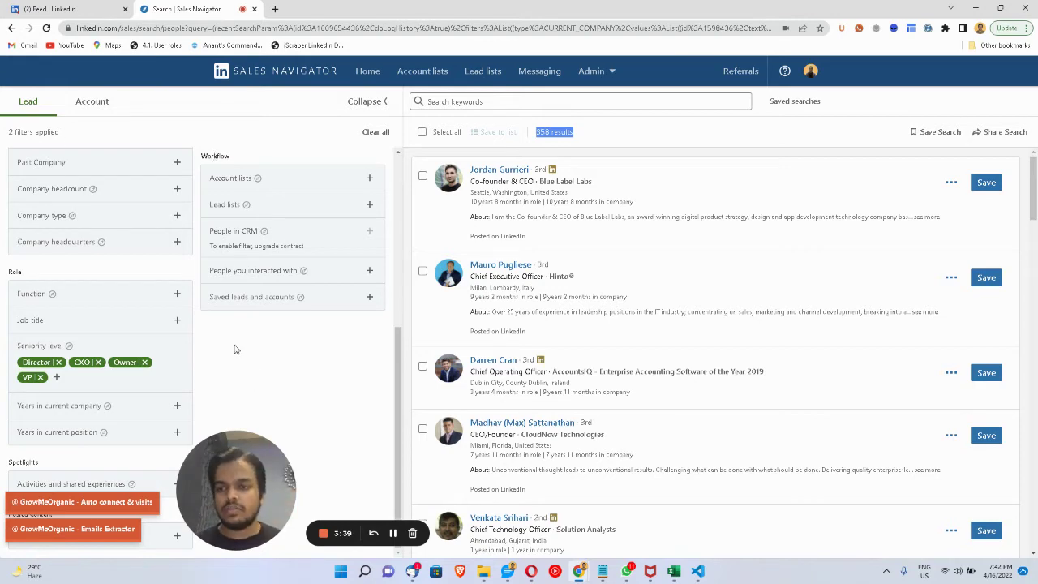
{"action": "scroll", "coordinate": [127, 292], "scroll_direction": "up", "scroll_amount": 2}
Step: Include United States in the Geography filter, leaving 104 leads
{"action": "scroll", "coordinate": [126, 284], "scroll_direction": "up", "scroll_amount": 3}
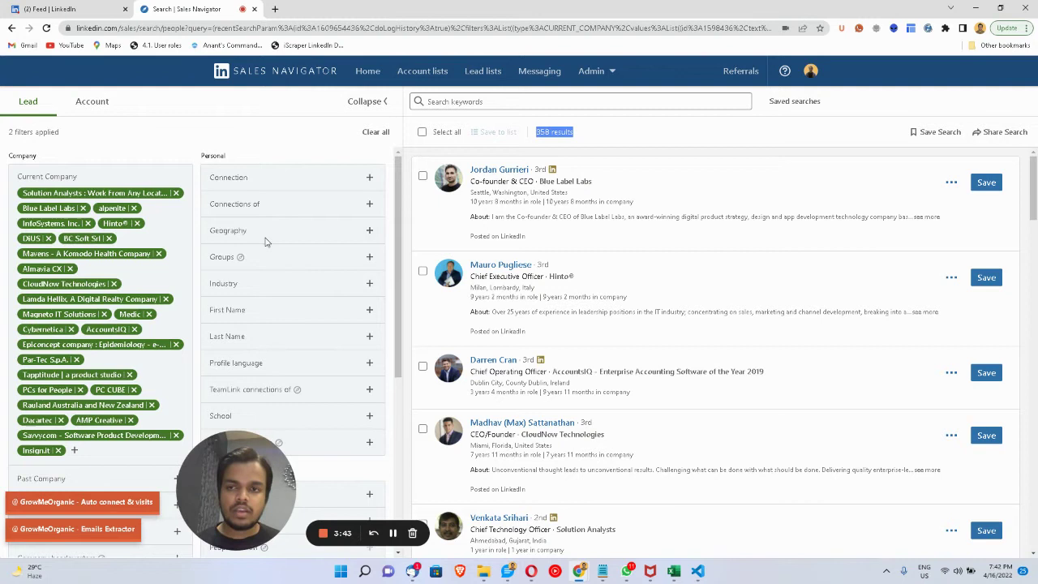
{"action": "left_click", "coordinate": [338, 233]}
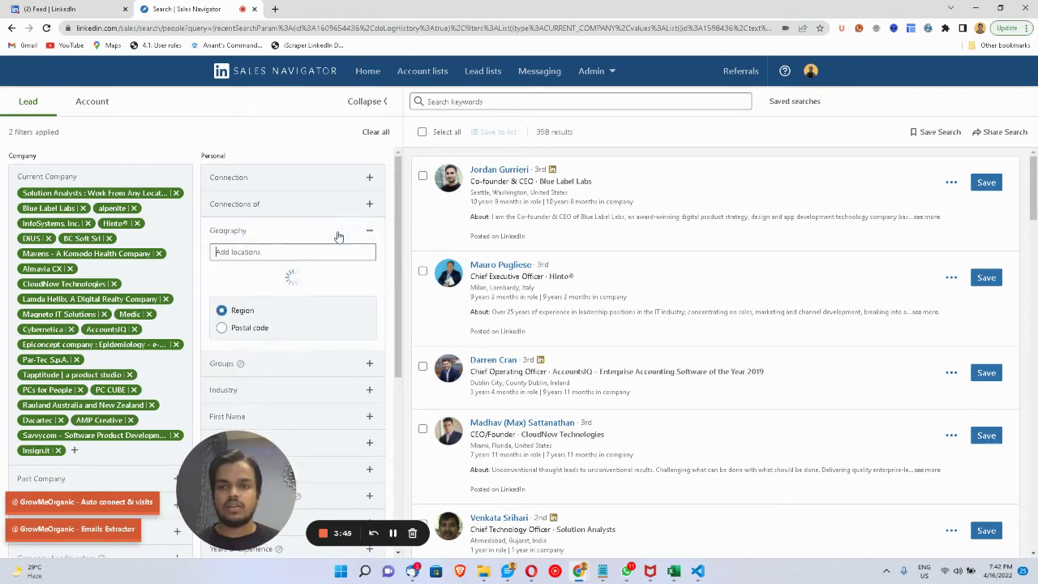
{"action": "scroll", "coordinate": [270, 302], "scroll_direction": "down", "scroll_amount": 3}
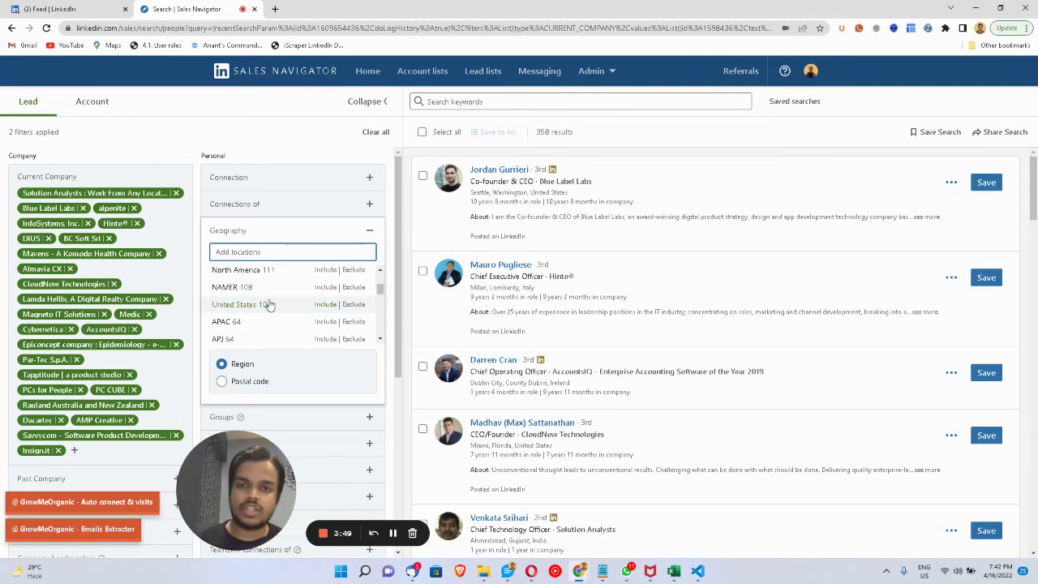
{"action": "left_click", "coordinate": [269, 304]}
{"action": "left_click", "coordinate": [332, 136]}
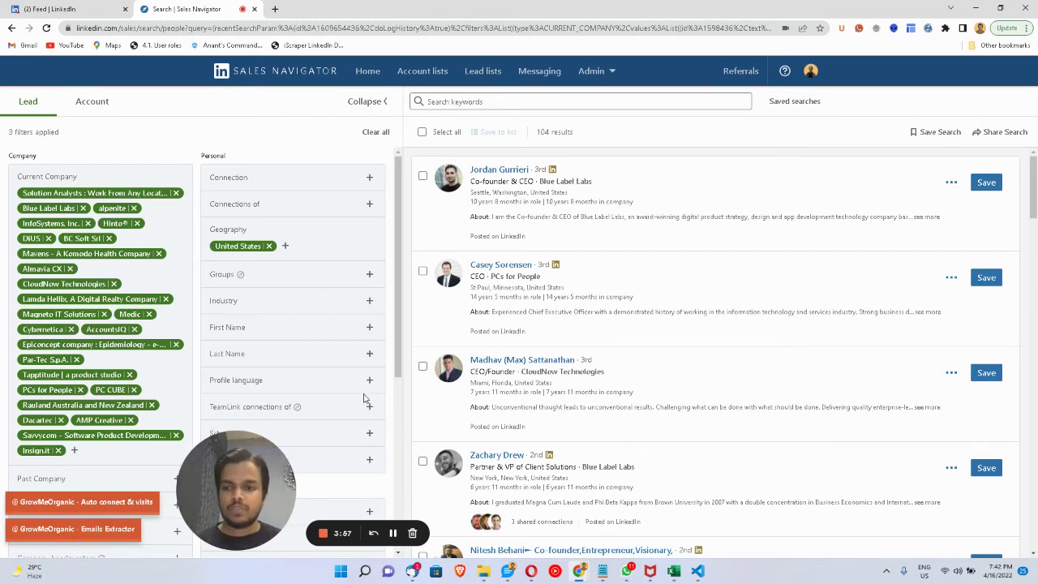
{"action": "left_click_drag", "start_coordinate": [242, 499], "coordinate": [71, 365]}
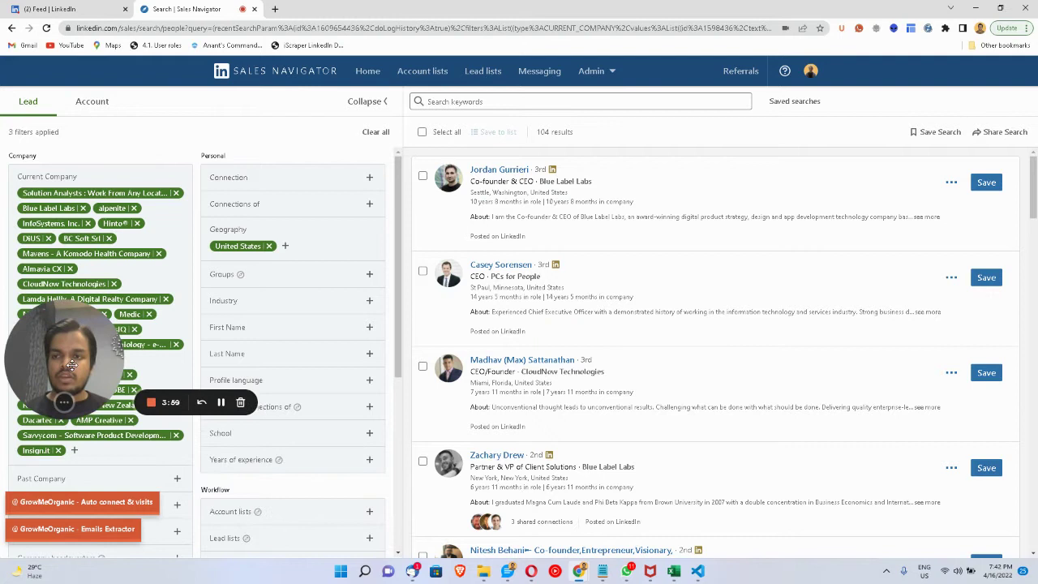
Step: Open the GrowMeOrganic Emails Extractor panel for the 104-lead search
{"action": "left_click", "coordinate": [83, 534]}
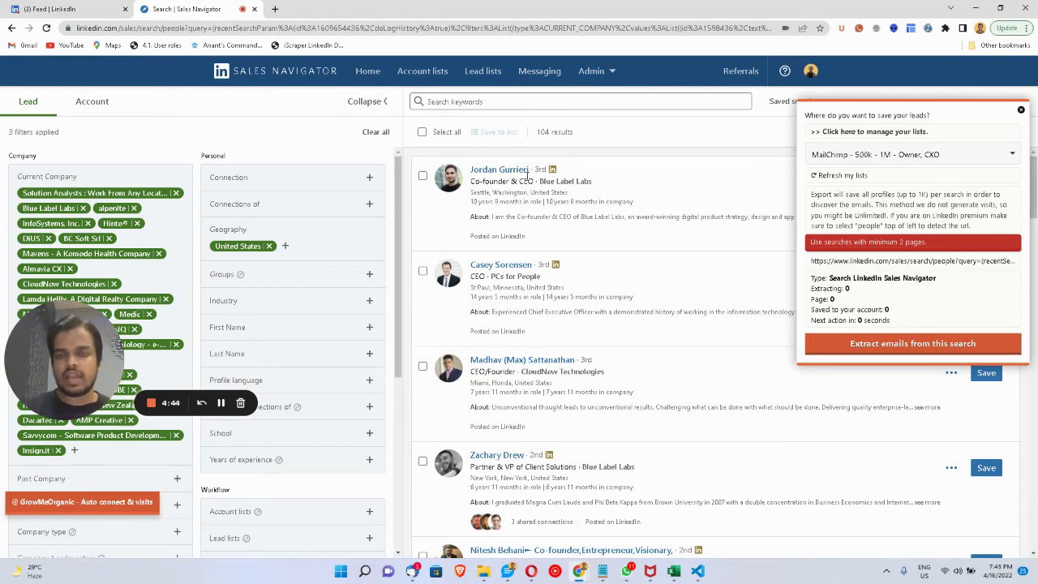
Step: Browse the extractor's save-to list options and close them without changing the list
{"action": "left_click", "coordinate": [867, 155]}
{"action": "scroll", "coordinate": [882, 316], "scroll_direction": "down", "scroll_amount": 2}
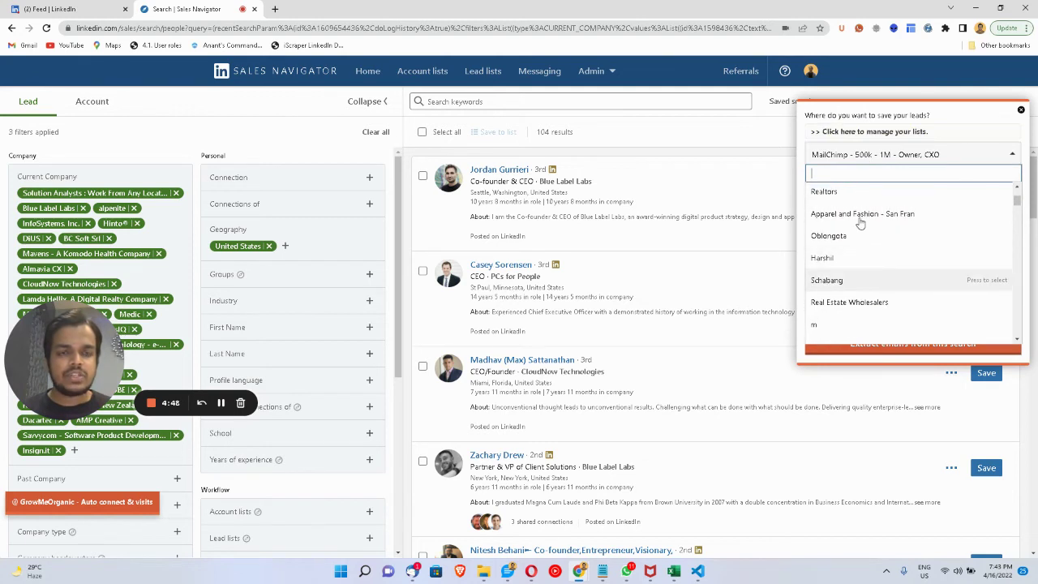
{"action": "left_click", "coordinate": [969, 115]}
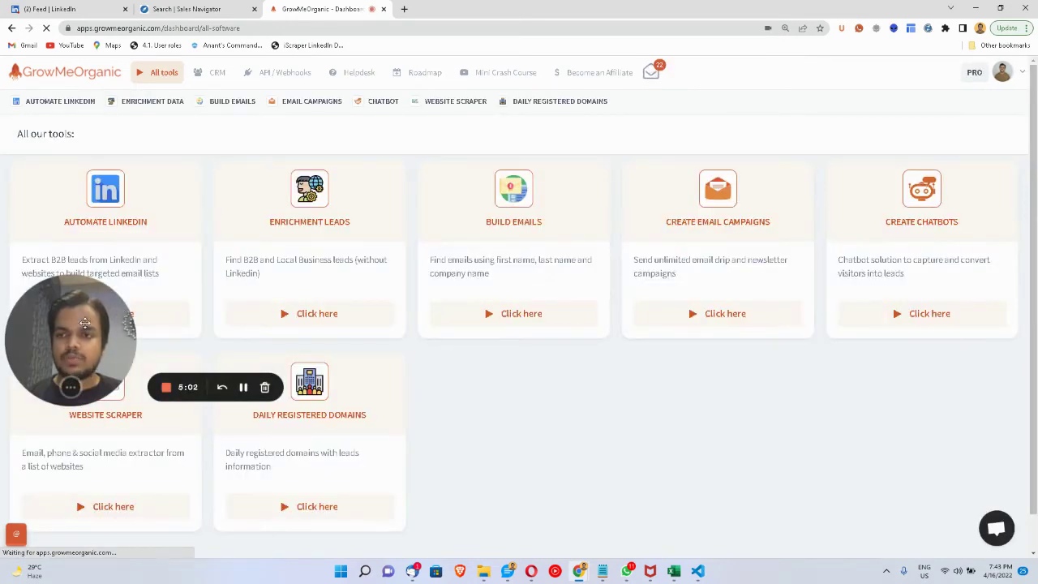
Step: Open Automate LinkedIn, skip the tutorial video, and start a new list in Test Folder under My lists
{"action": "left_click_drag", "start_coordinate": [97, 320], "coordinate": [98, 442]}
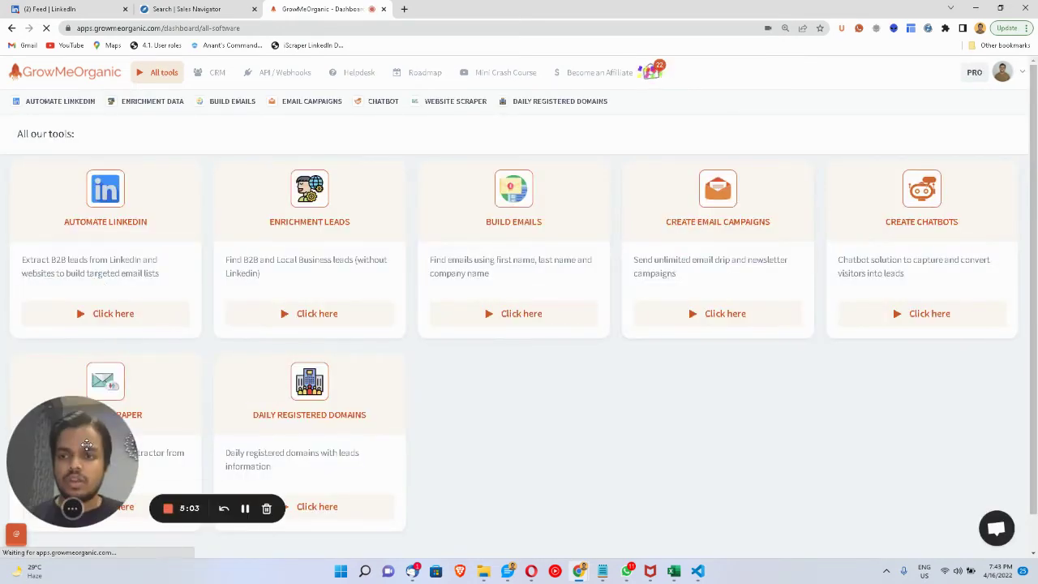
{"action": "left_click", "coordinate": [143, 314]}
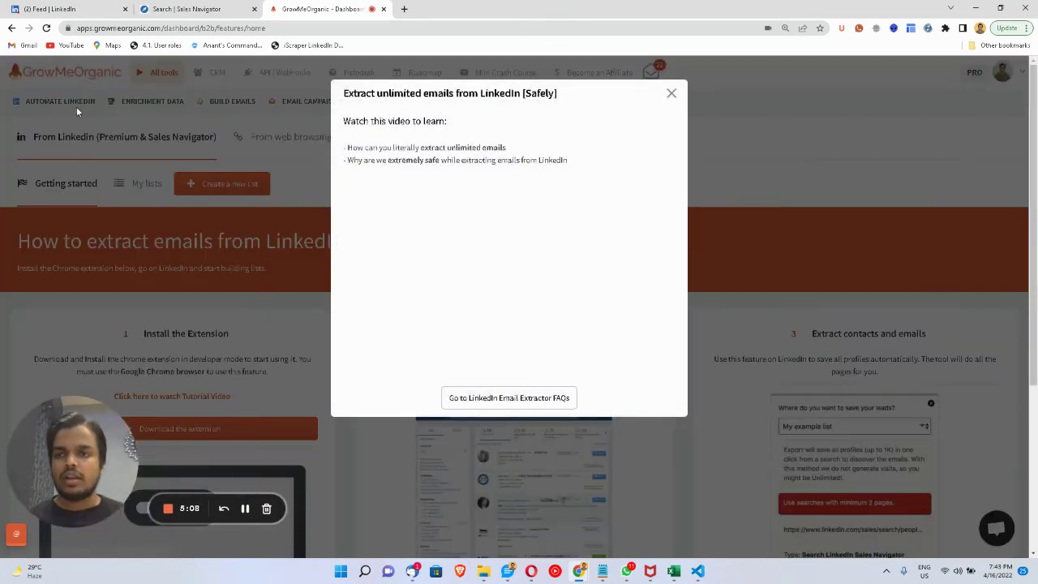
{"action": "left_click", "coordinate": [672, 93]}
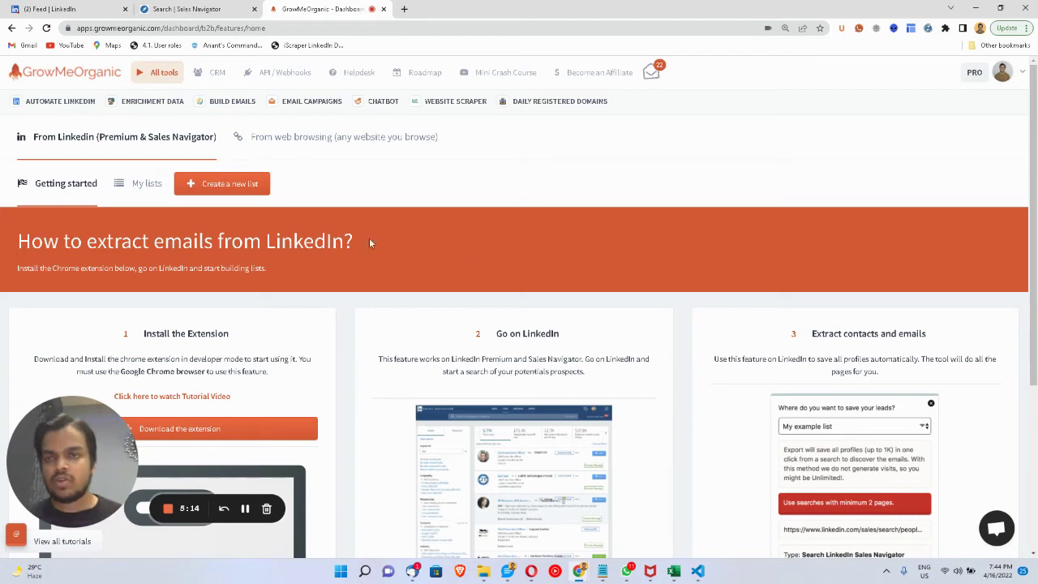
{"action": "left_click", "coordinate": [134, 183]}
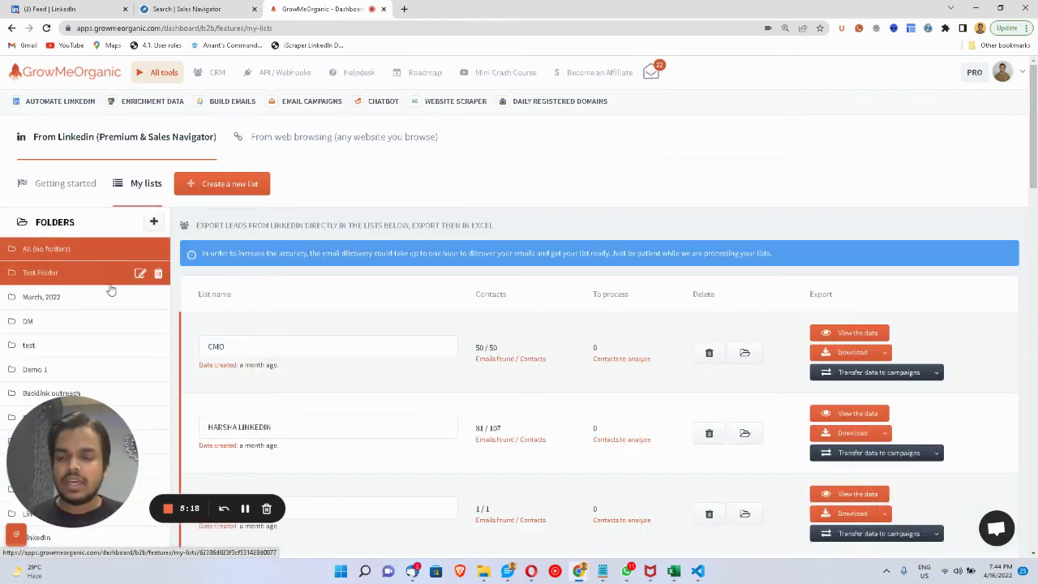
{"action": "left_click", "coordinate": [109, 283]}
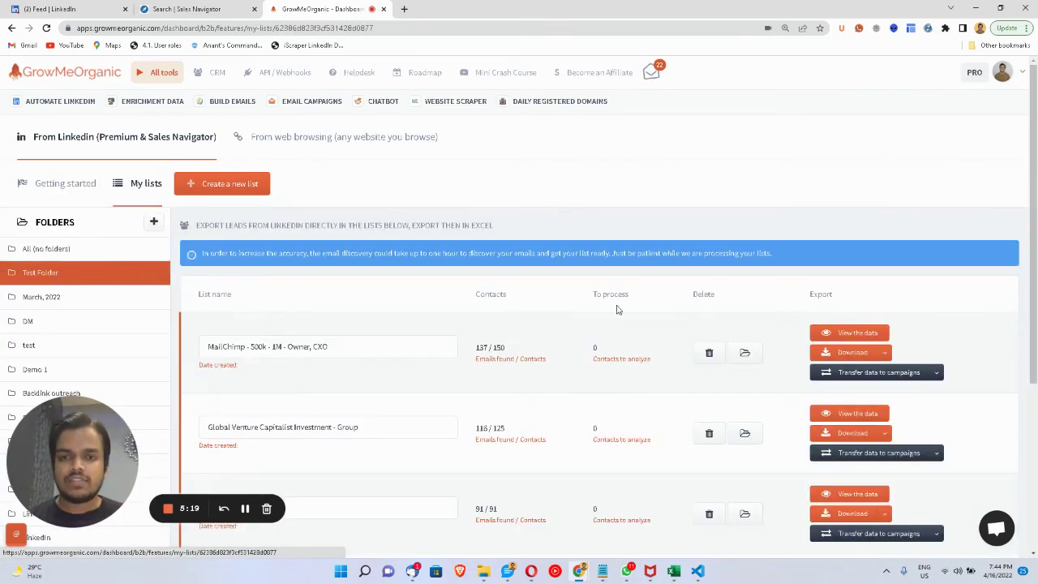
{"action": "left_click", "coordinate": [245, 191]}
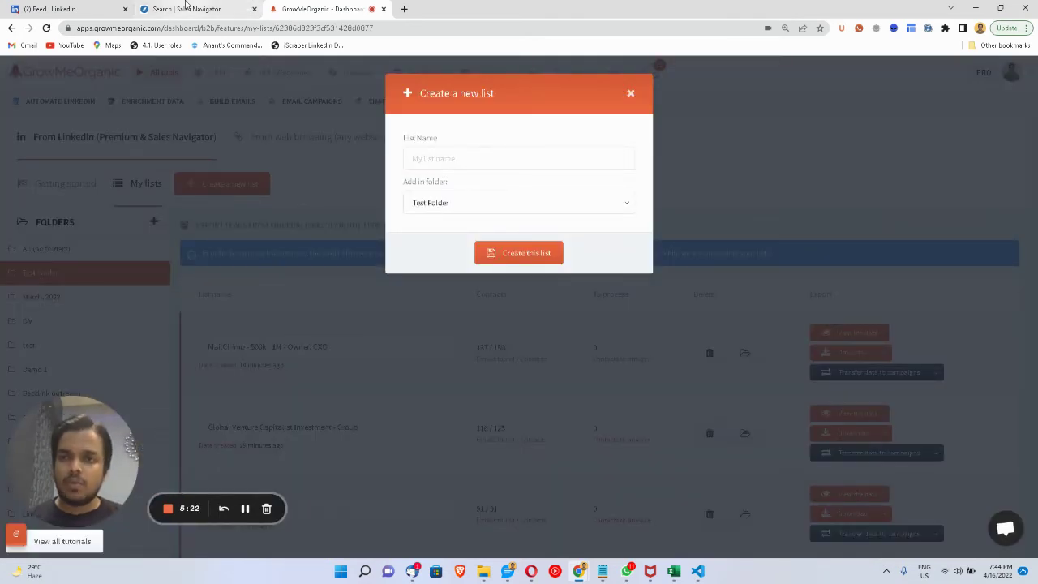
Step: Name the new list '1M -10M - Owner -Mailchimp -USA' and create it in Test Folder
{"action": "left_click", "coordinate": [435, 163]}
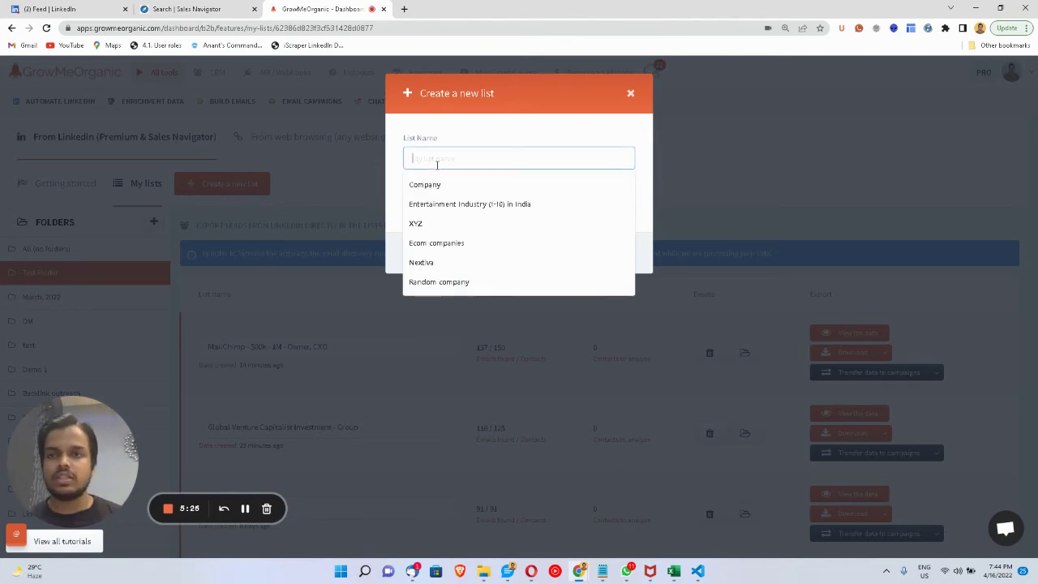
{"action": "left_click", "coordinate": [181, 9]}
{"action": "left_click", "coordinate": [351, 6]}
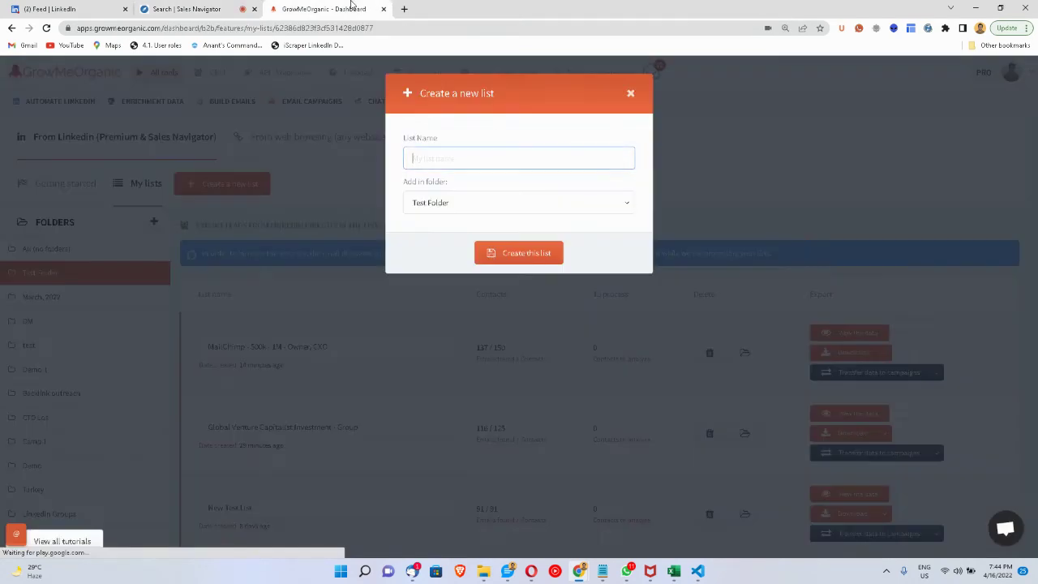
{"action": "type", "text": "1M"}
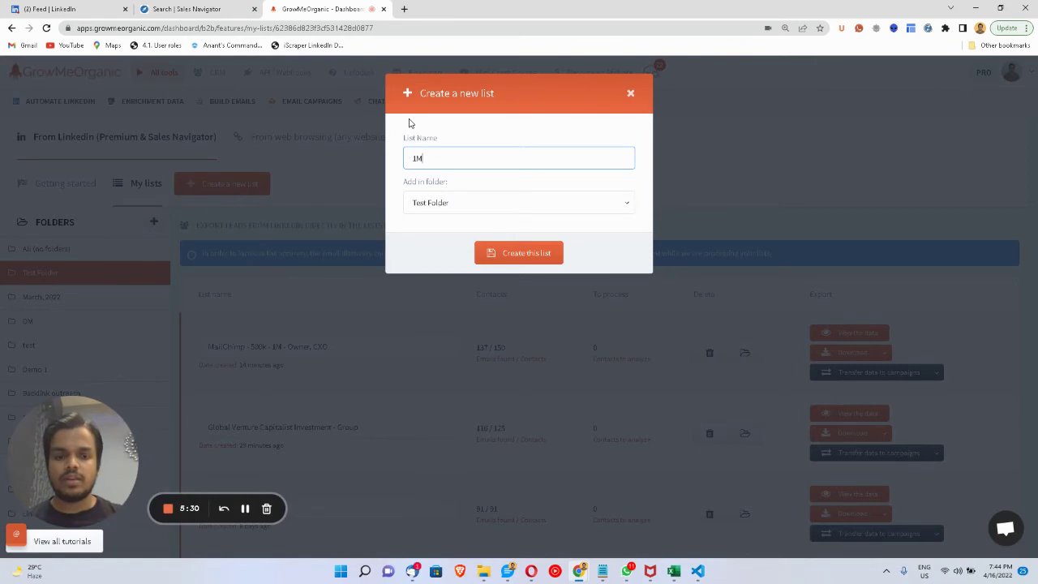
{"action": "type", "text": " -10M"}
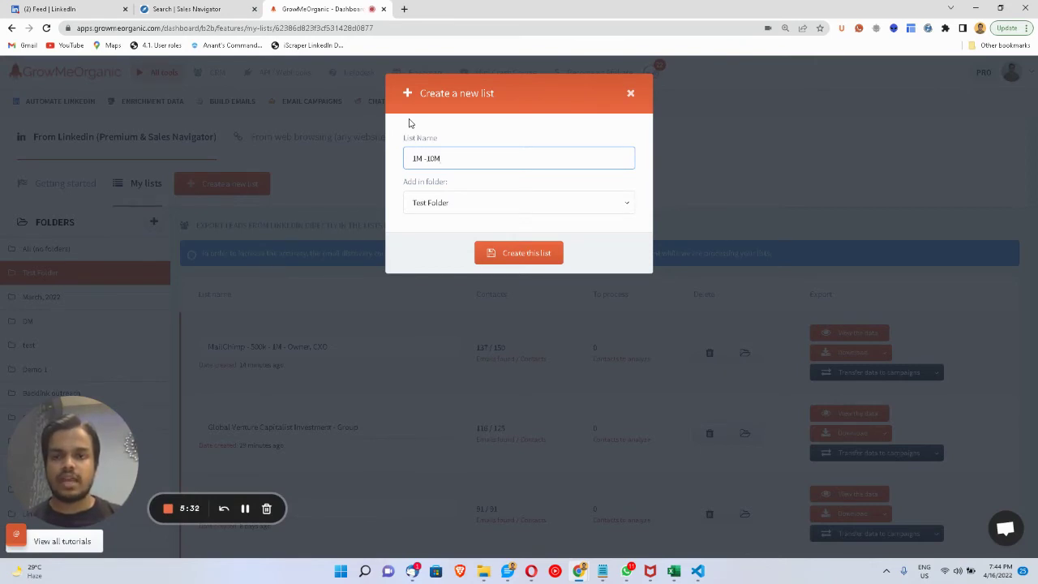
{"action": "type", "text": " - Owne"}
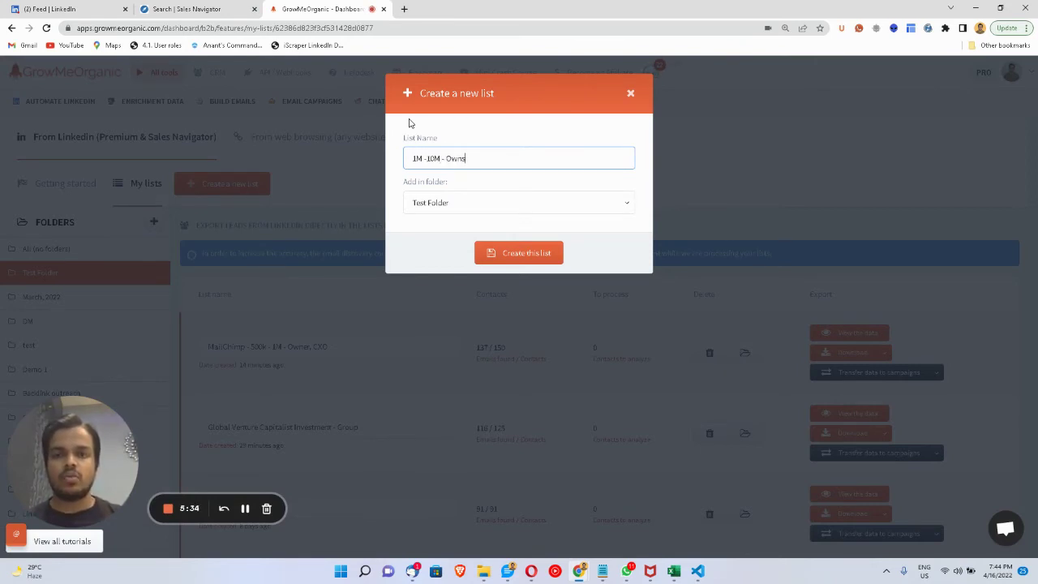
{"action": "type", "text": "r -Mail"}
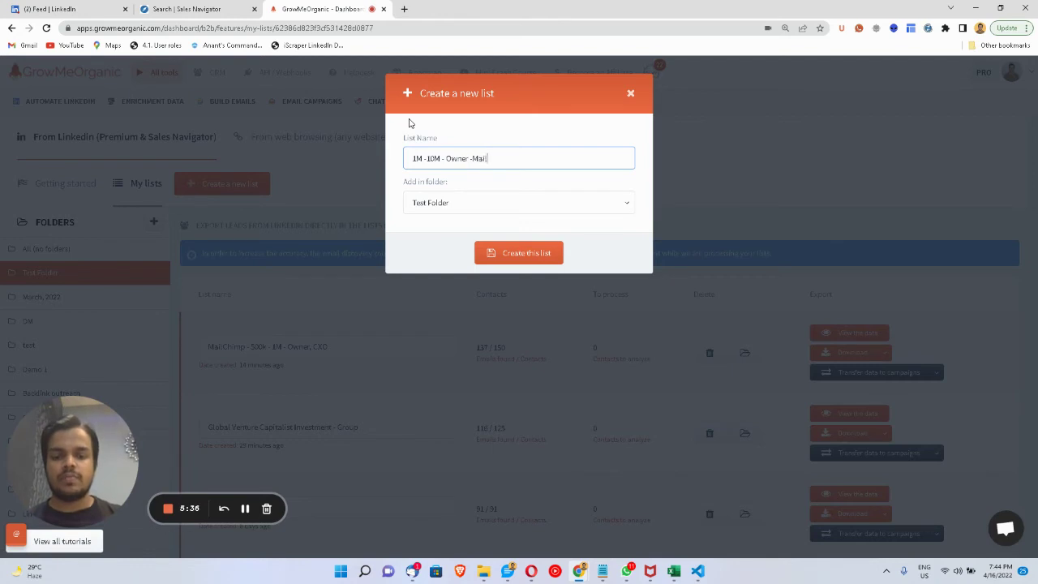
{"action": "type", "text": "chimp"}
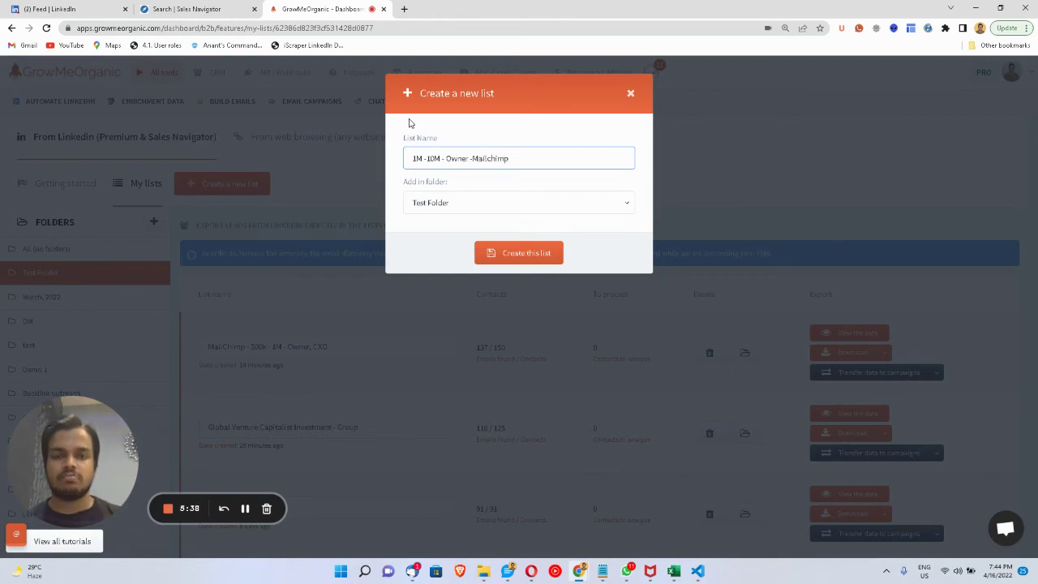
{"action": "type", "text": " -USA"}
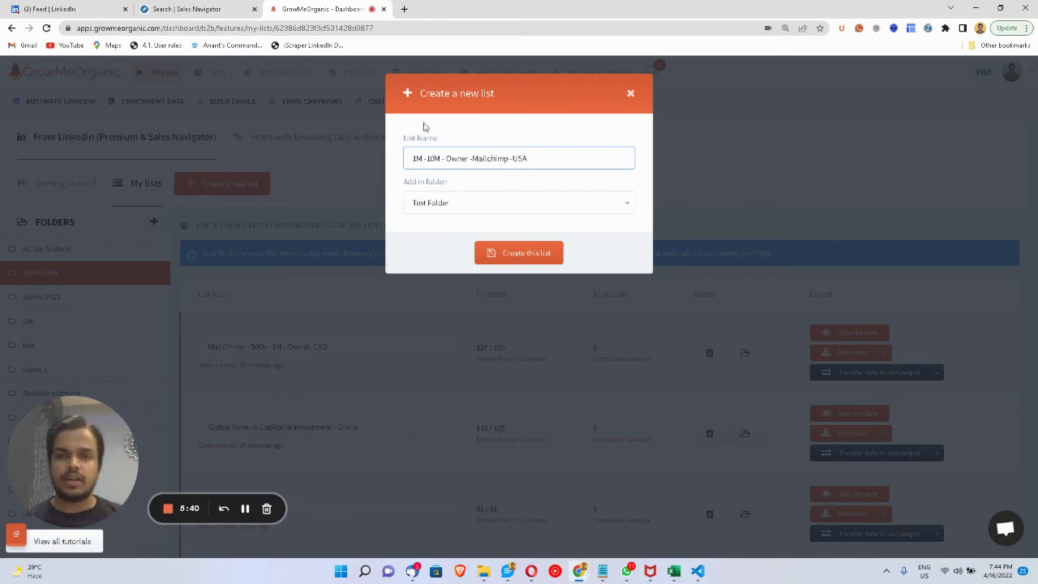
{"action": "left_click", "coordinate": [545, 254]}
Step: Extract the US-filtered search's leads into the '1M -10M - Owner -Mailchimp -USA' list, reaching 75 saved
{"action": "left_click", "coordinate": [193, 7]}
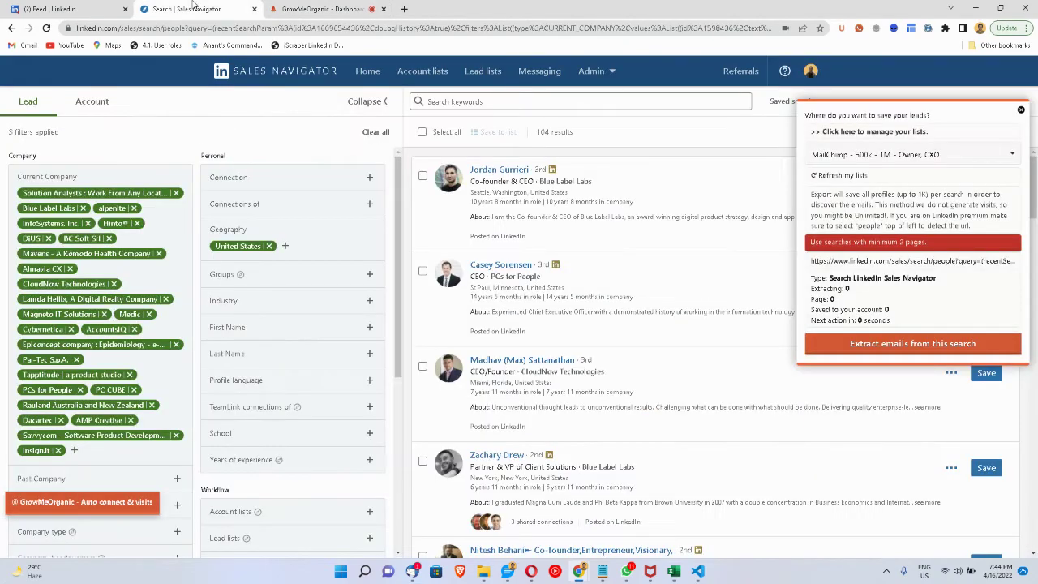
{"action": "left_click_drag", "start_coordinate": [47, 449], "coordinate": [47, 367]}
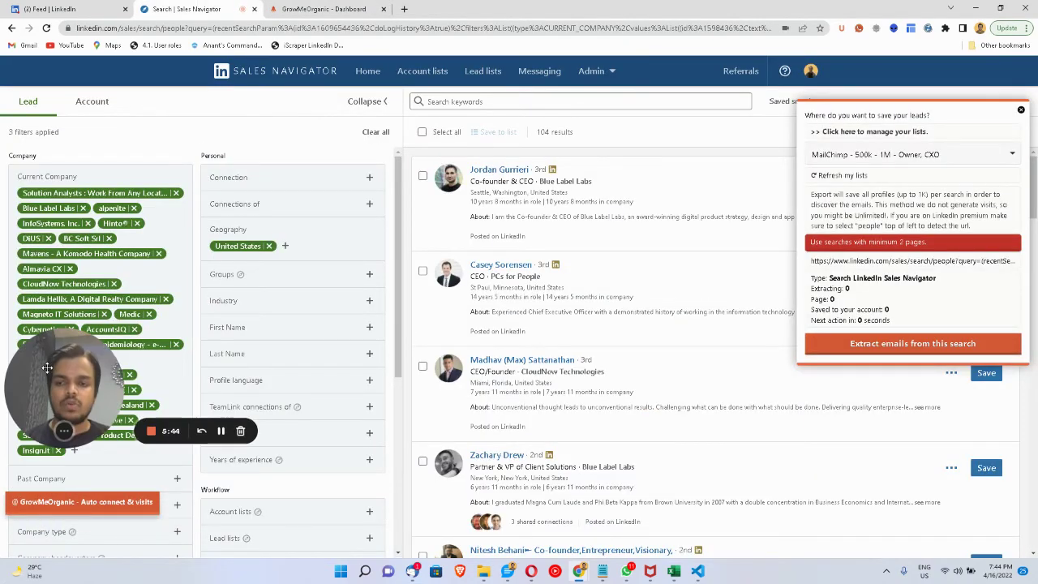
{"action": "left_click", "coordinate": [224, 430]}
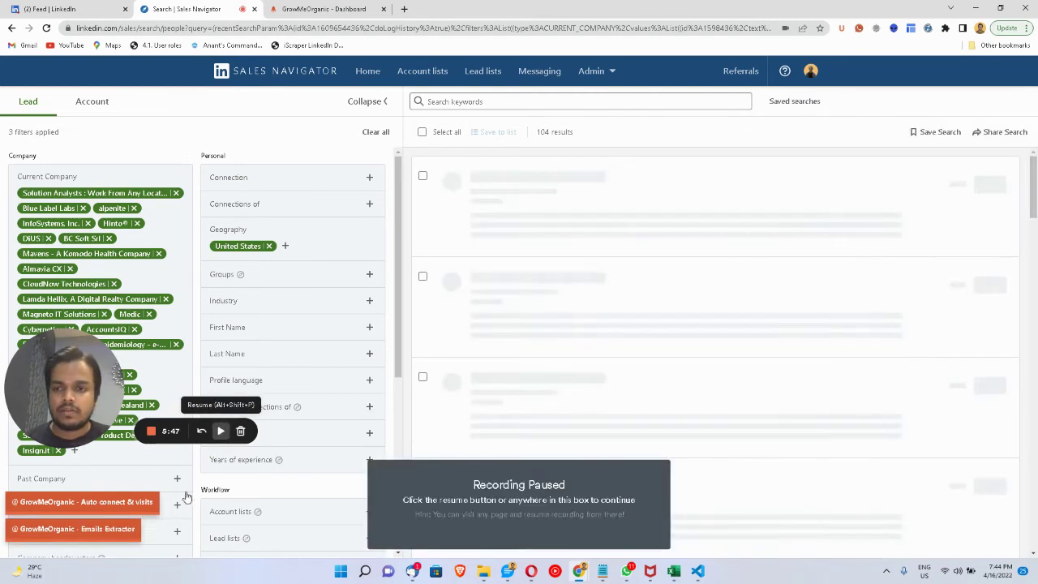
{"action": "left_click", "coordinate": [116, 535]}
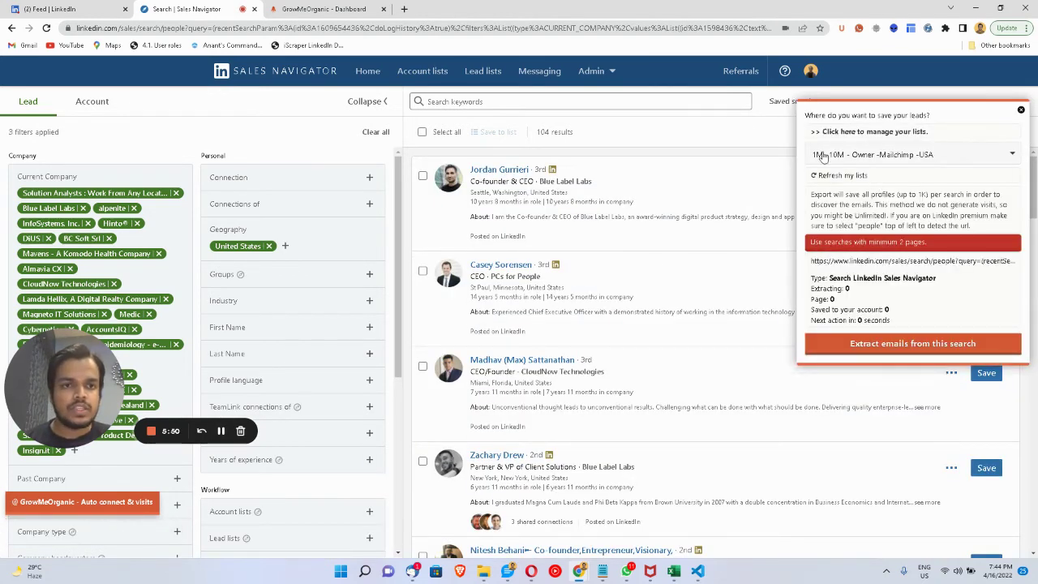
{"action": "left_click", "coordinate": [867, 348]}
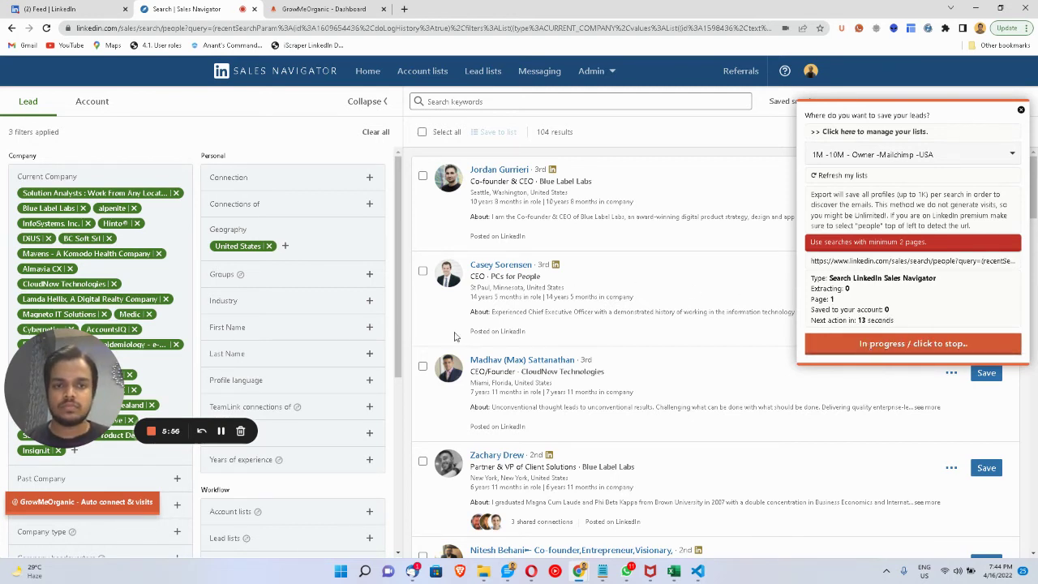
{"action": "left_click", "coordinate": [220, 430]}
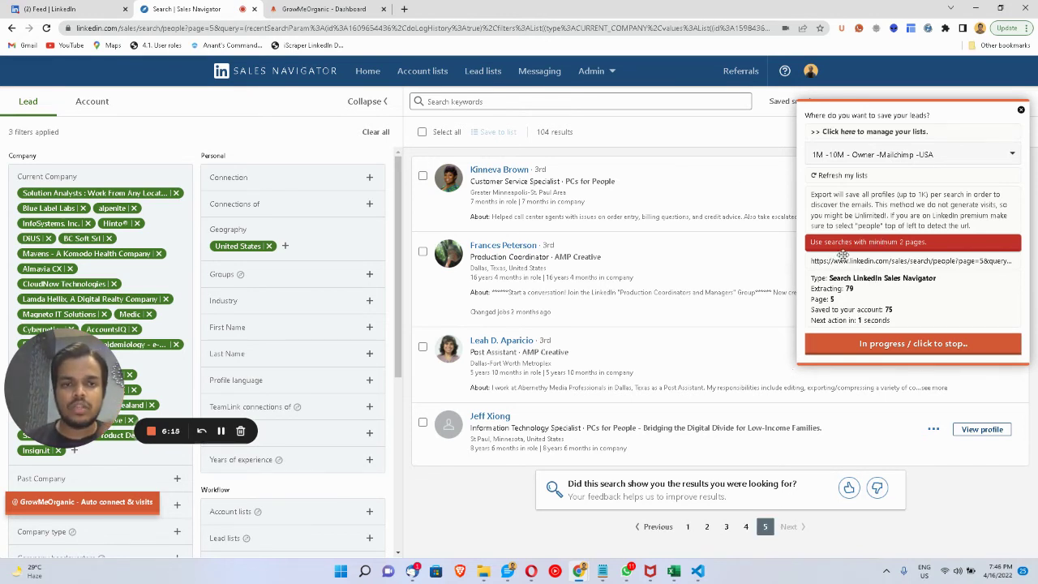
Step: Check extraction progress by reloading the Sales Navigator search page
{"action": "left_click", "coordinate": [307, 7]}
{"action": "scroll", "coordinate": [588, 324], "scroll_direction": "down", "scroll_amount": 1}
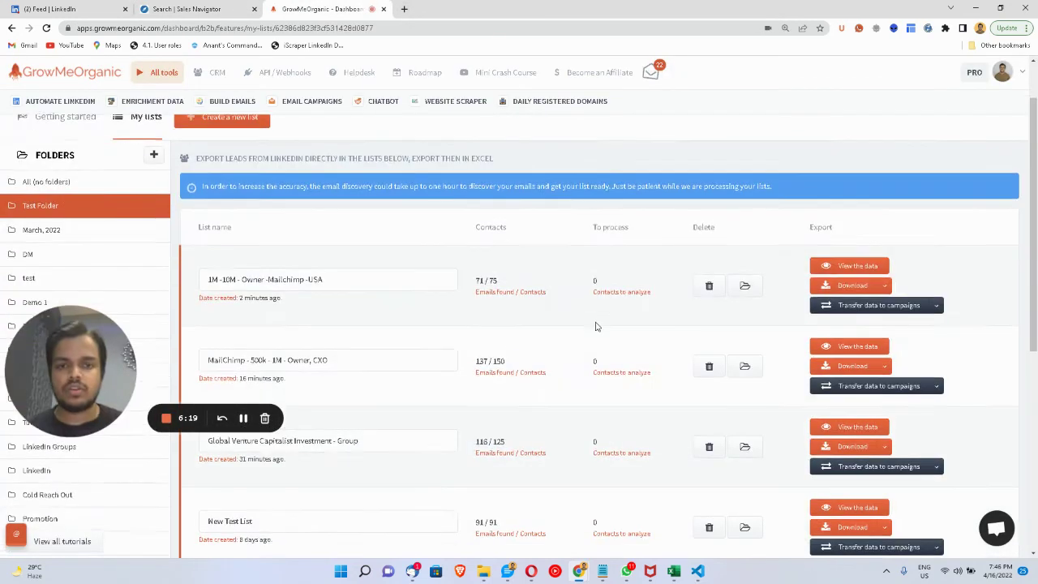
{"action": "left_click", "coordinate": [189, 8]}
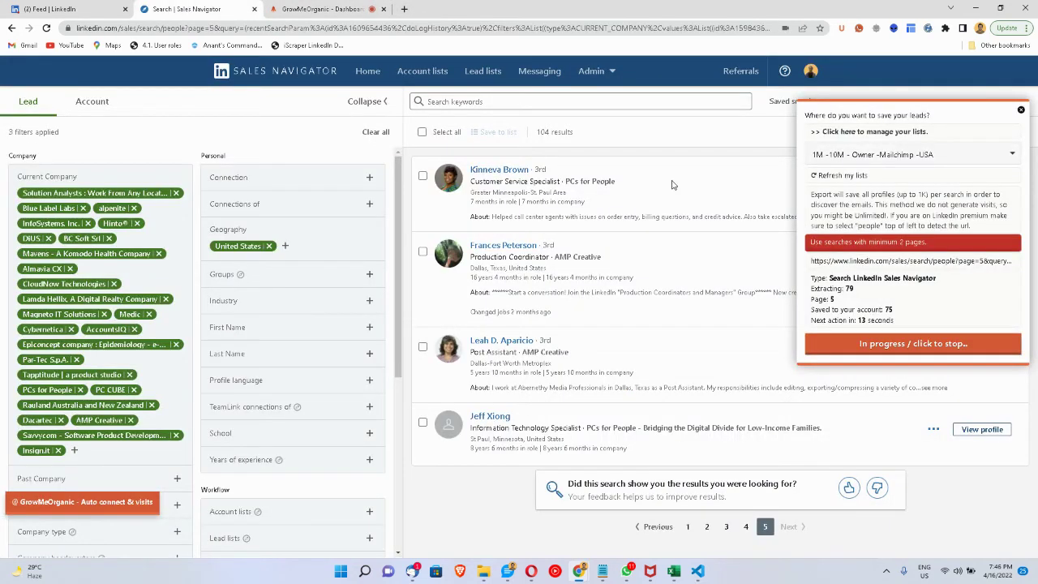
{"action": "left_click", "coordinate": [903, 344]}
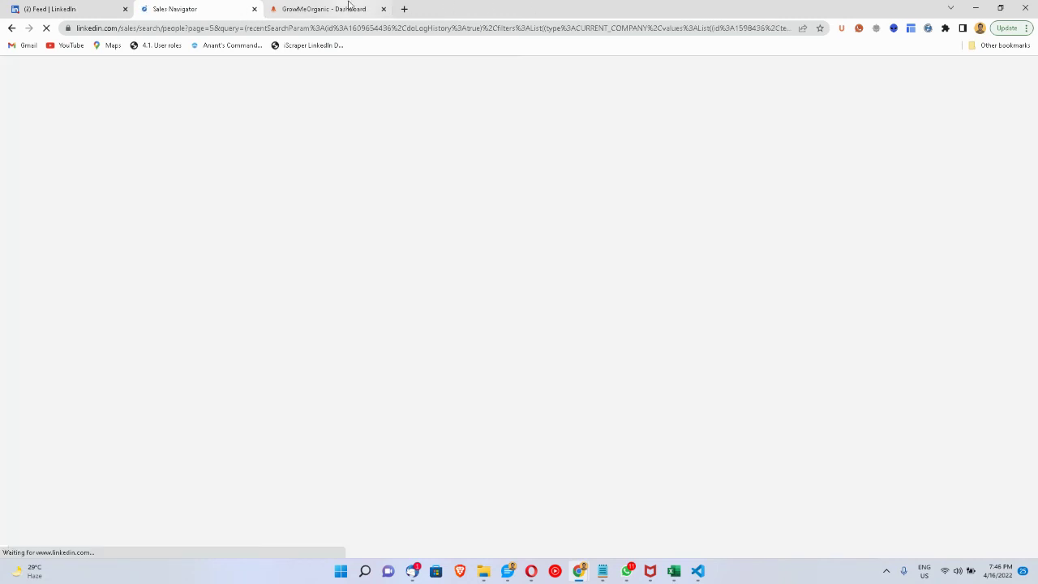
Step: Open the '1M -10M - Owner -Mailchimp -USA' list's data table showing 71 of 75 emails found
{"action": "left_click", "coordinate": [349, 6]}
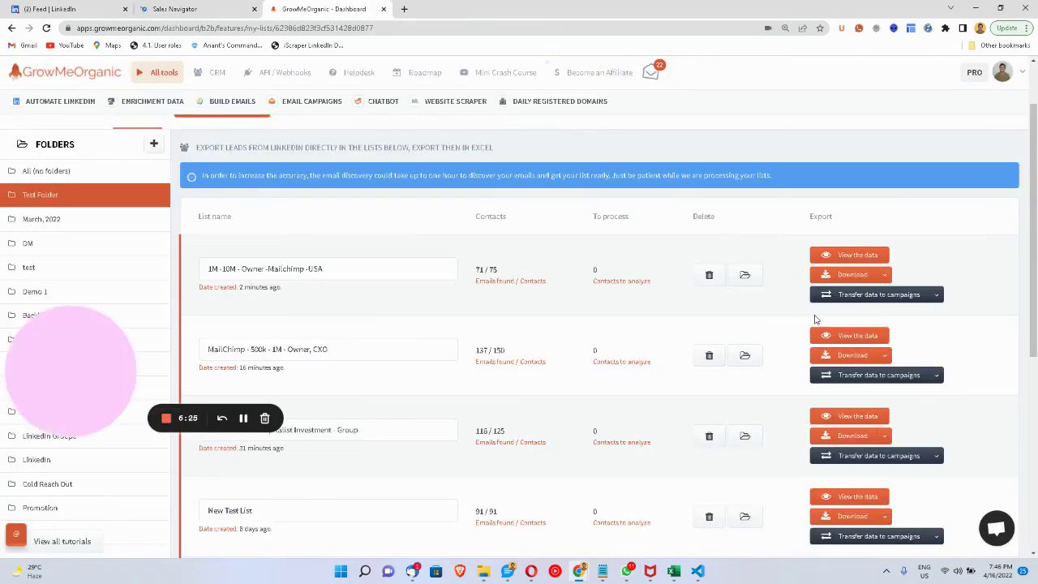
{"action": "left_click", "coordinate": [883, 275]}
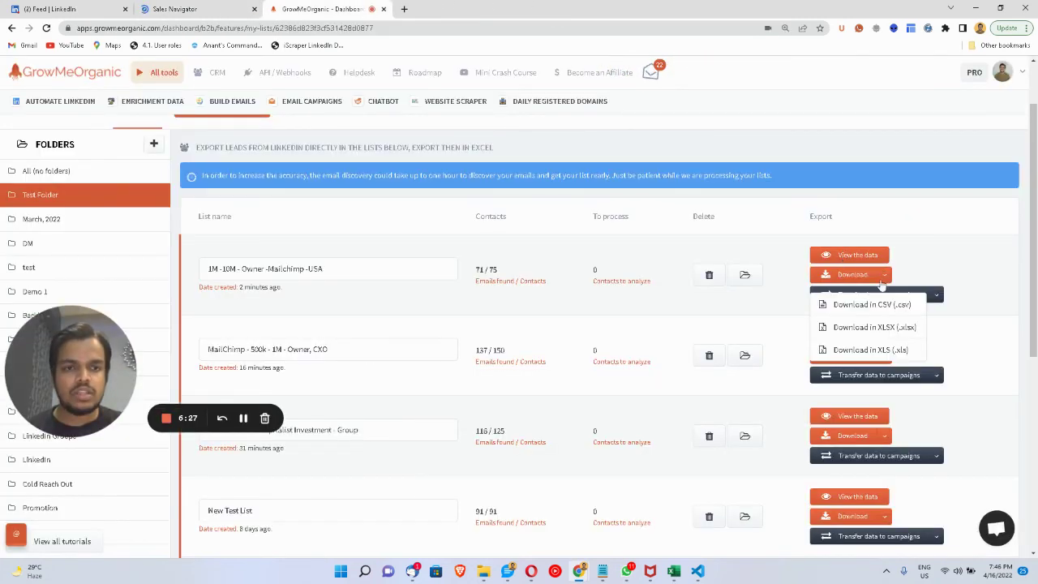
{"action": "left_click", "coordinate": [838, 256]}
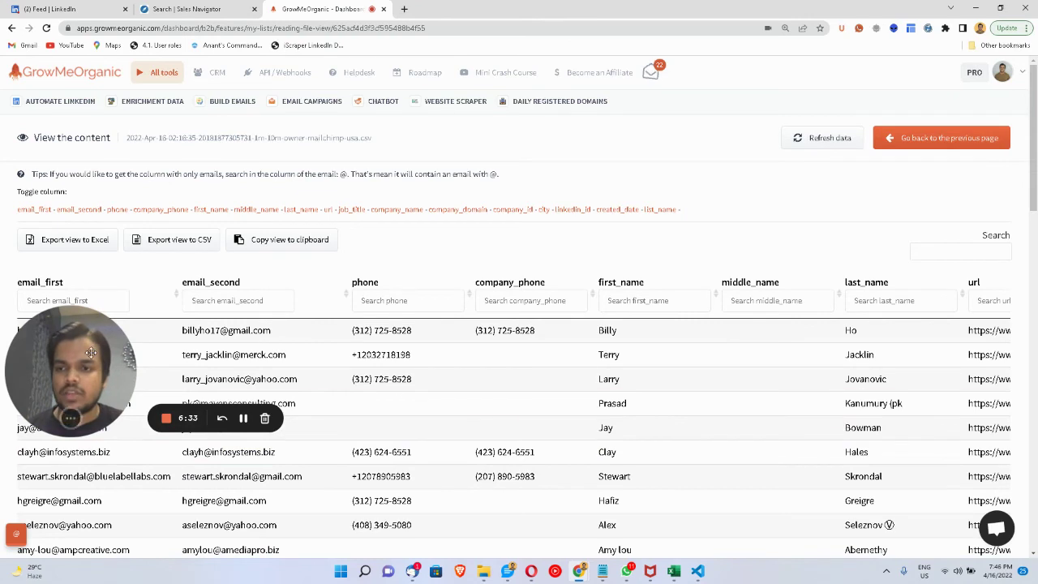
{"action": "left_click_drag", "start_coordinate": [72, 357], "coordinate": [72, 471]}
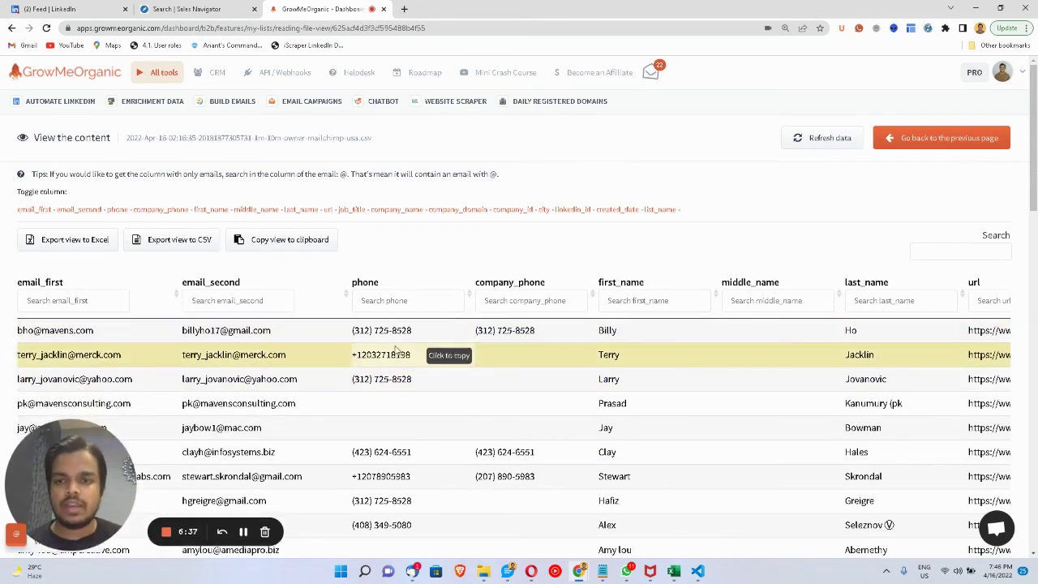
{"action": "scroll", "coordinate": [497, 341], "scroll_direction": "right", "scroll_amount": 8}
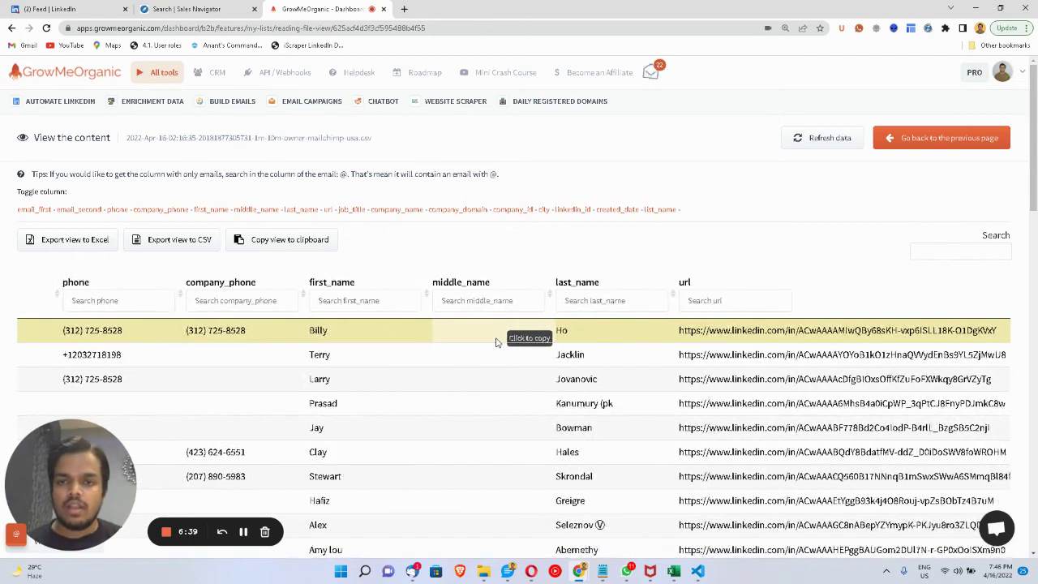
{"action": "scroll", "coordinate": [497, 342], "scroll_direction": "right", "scroll_amount": 1}
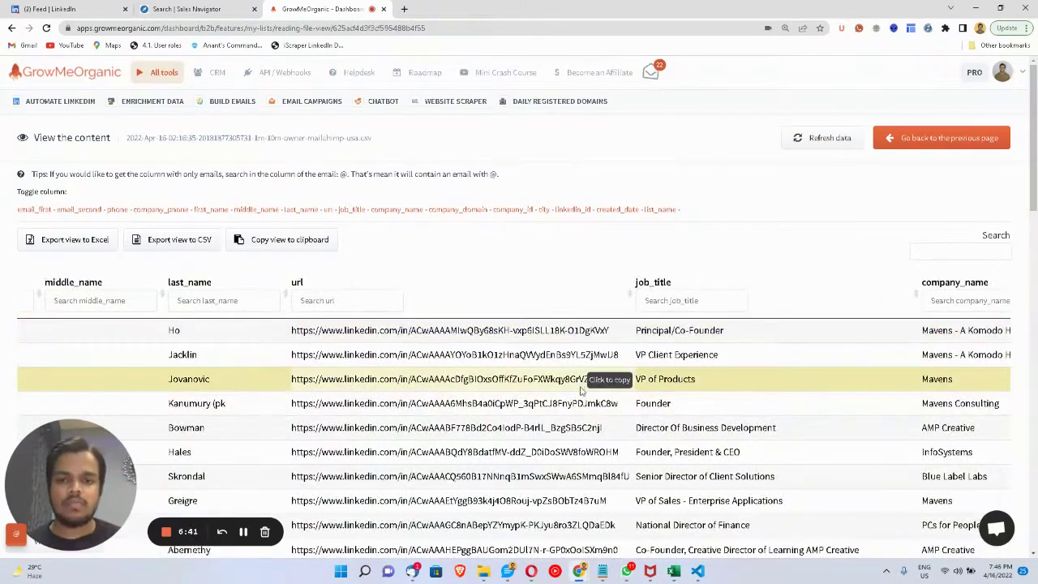
{"action": "scroll", "coordinate": [604, 365], "scroll_direction": "right", "scroll_amount": 1}
{"action": "scroll", "coordinate": [604, 365], "scroll_direction": "right", "scroll_amount": 2}
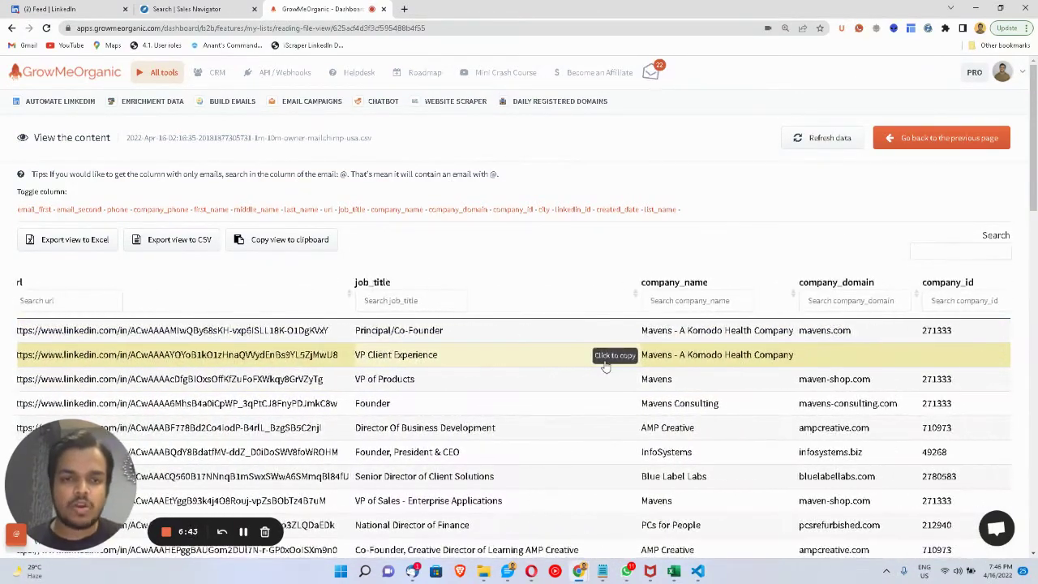
{"action": "scroll", "coordinate": [604, 365], "scroll_direction": "right", "scroll_amount": 1}
{"action": "scroll", "coordinate": [604, 365], "scroll_direction": "right", "scroll_amount": 4}
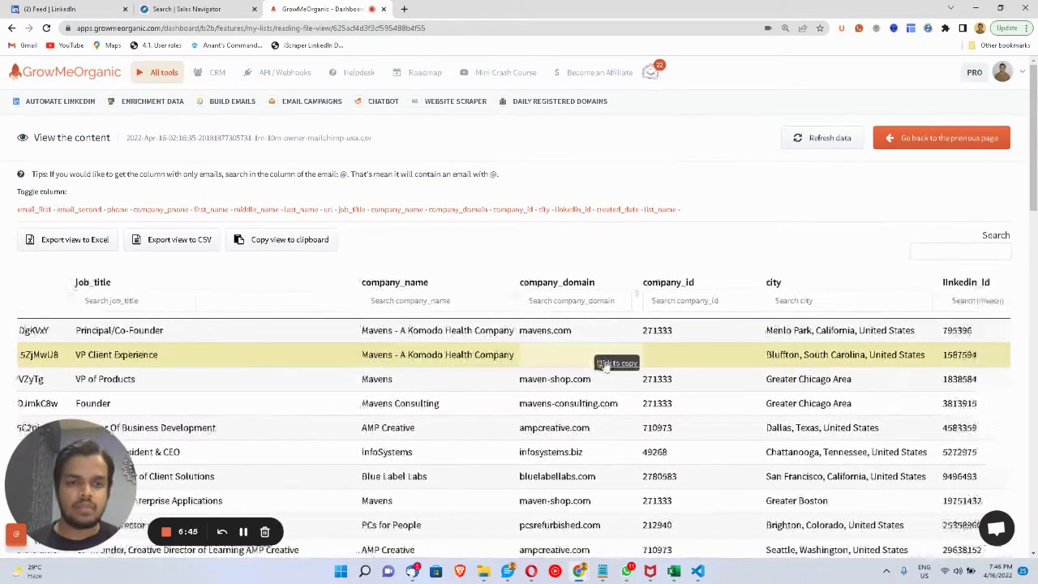
{"action": "scroll", "coordinate": [605, 365], "scroll_direction": "right", "scroll_amount": 2}
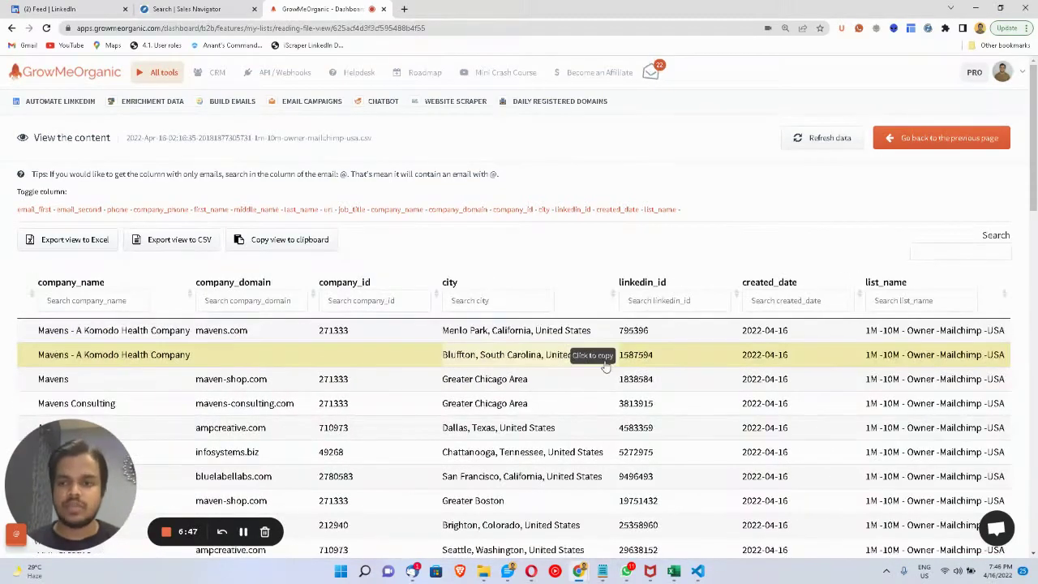